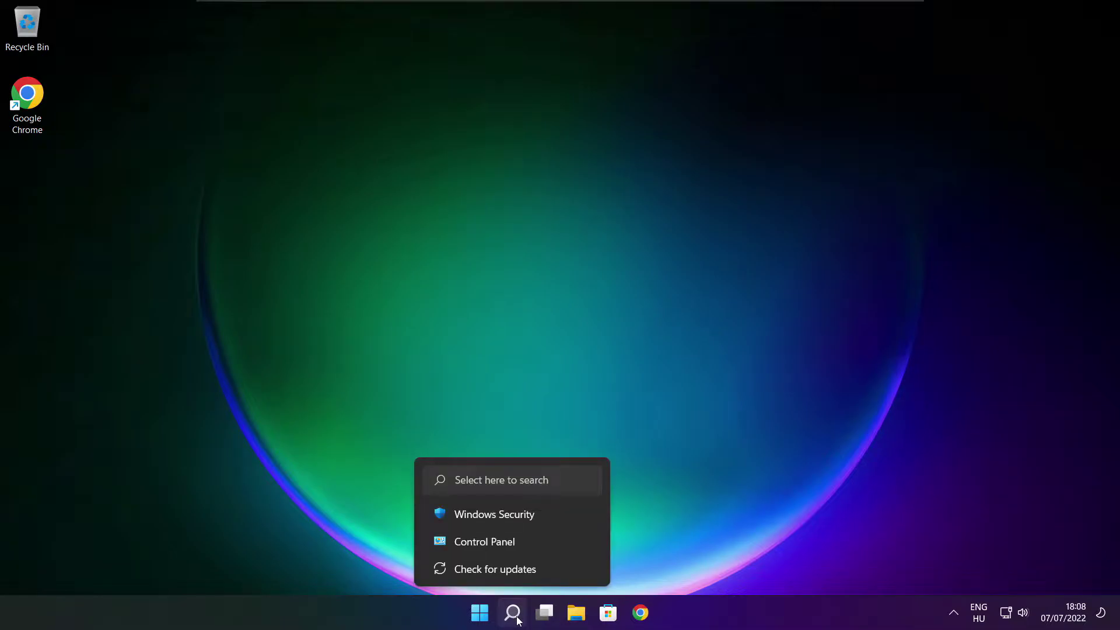
Search Windows for 'device manager' and launch Device Manager from the results.
{"action": "left_click", "coordinate": [513, 612]}
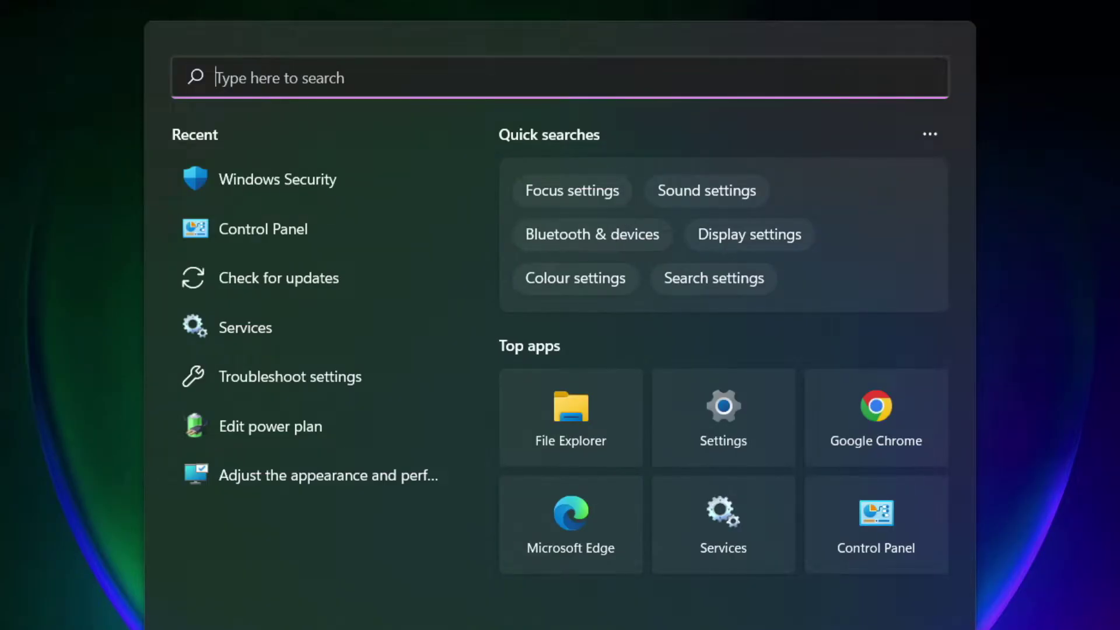
{"action": "type", "text": "device ma"}
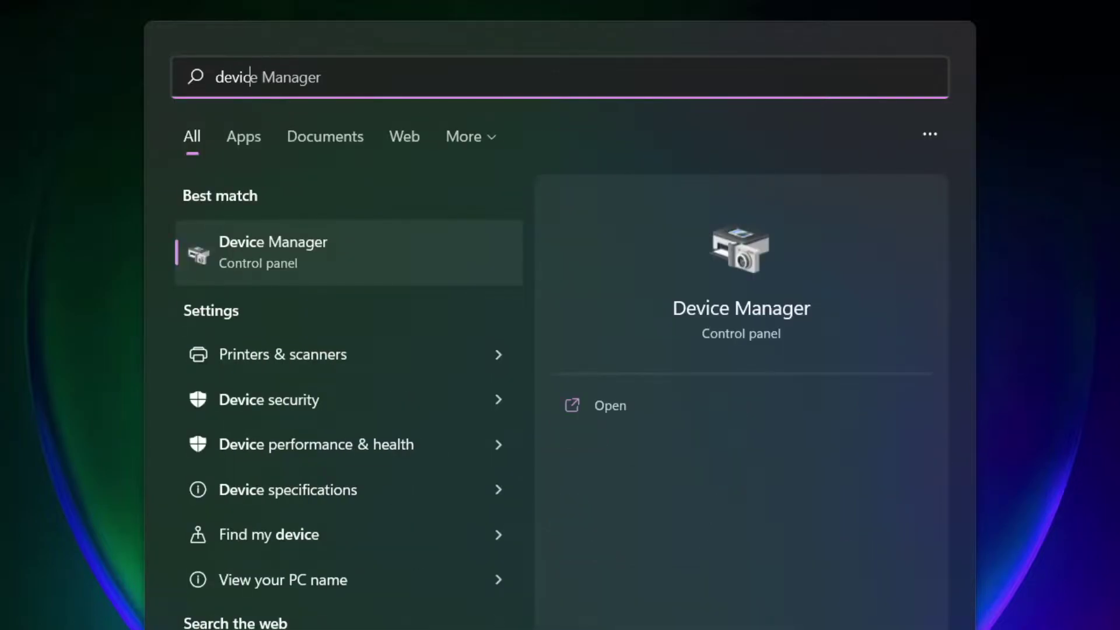
{"action": "type", "text": "nager"}
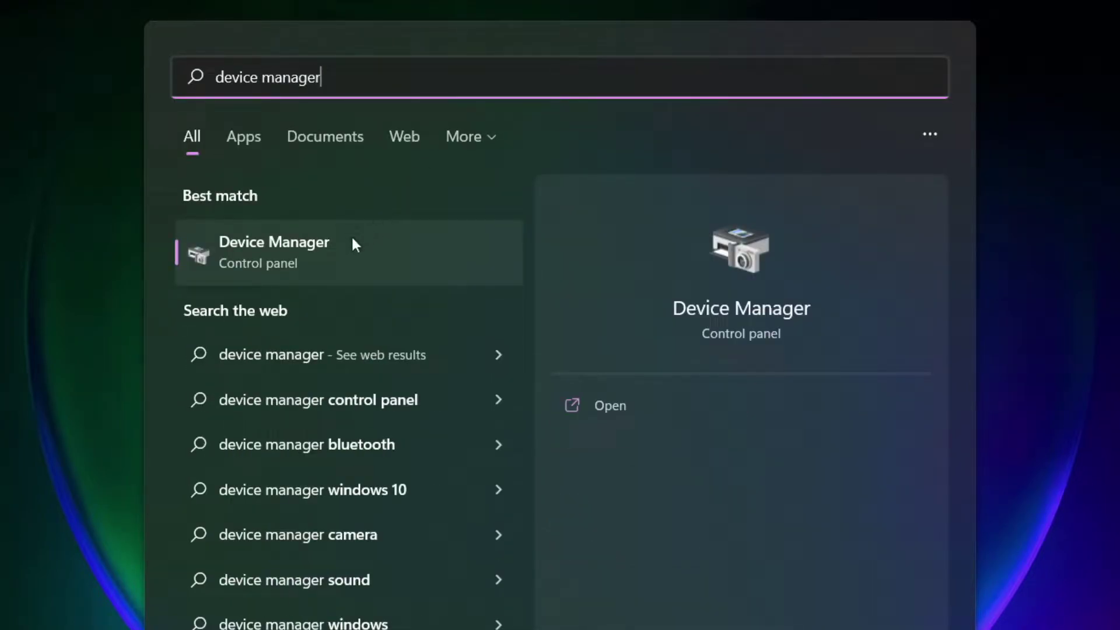
{"action": "left_click", "coordinate": [411, 258]}
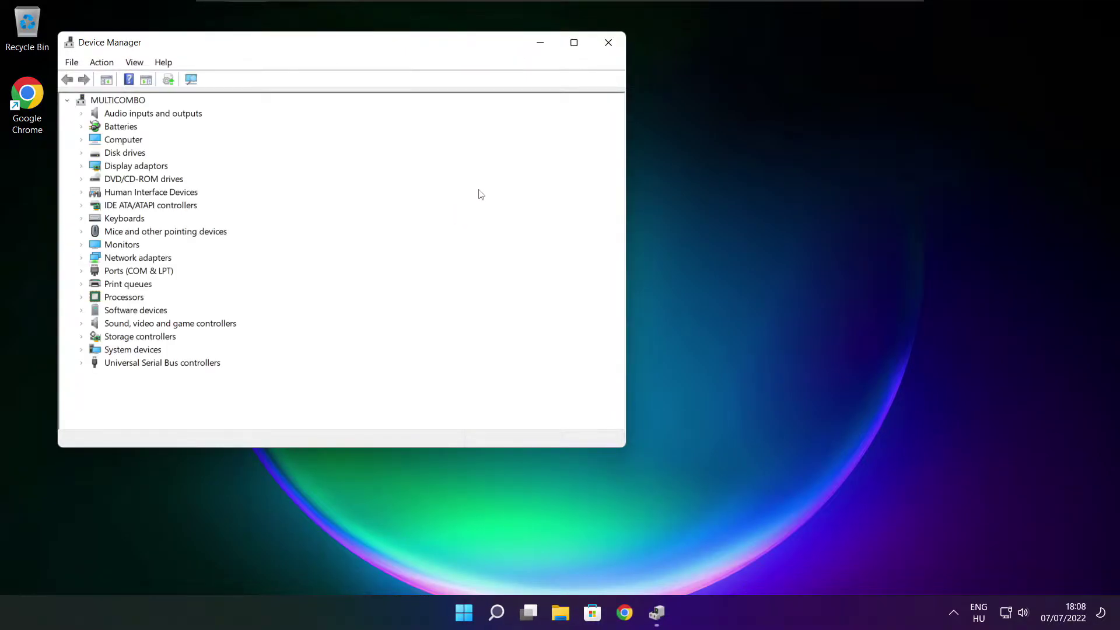
Run an automatic driver search for the VMware SVGA 3D display adaptor, which already has the best driver.
{"action": "left_click", "coordinate": [573, 42]}
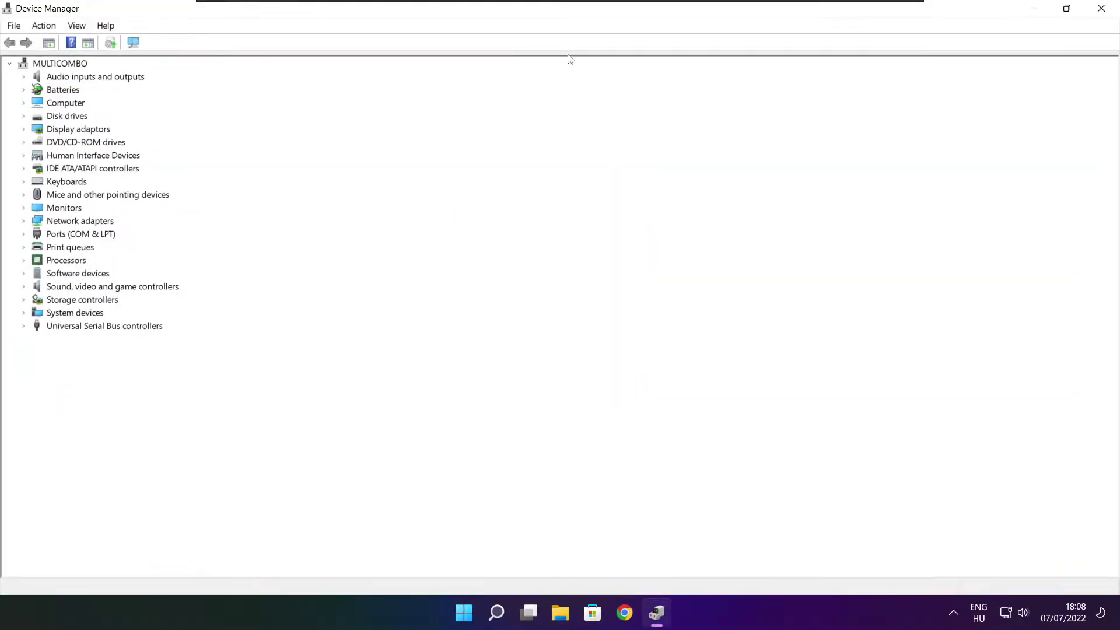
{"action": "left_click", "coordinate": [65, 129]}
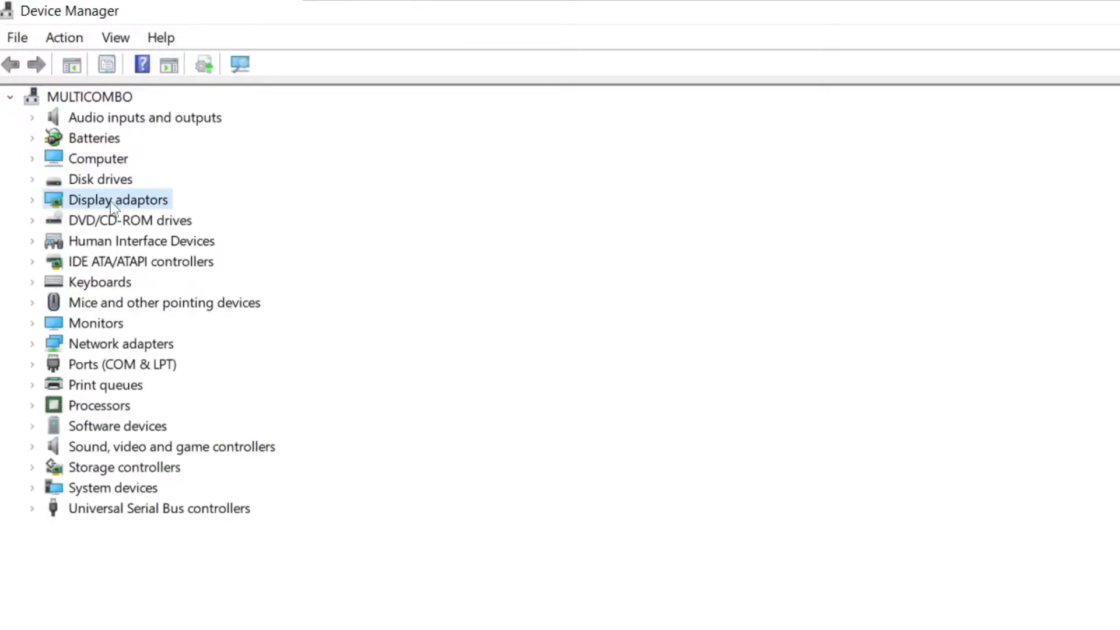
{"action": "left_click", "coordinate": [33, 201]}
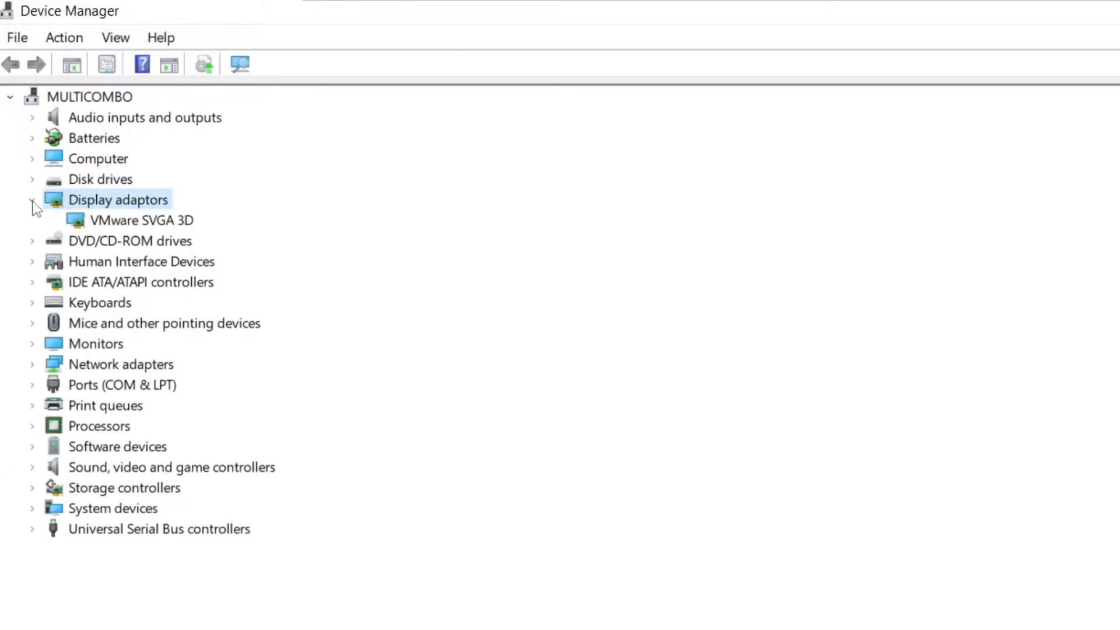
{"action": "left_click", "coordinate": [149, 222]}
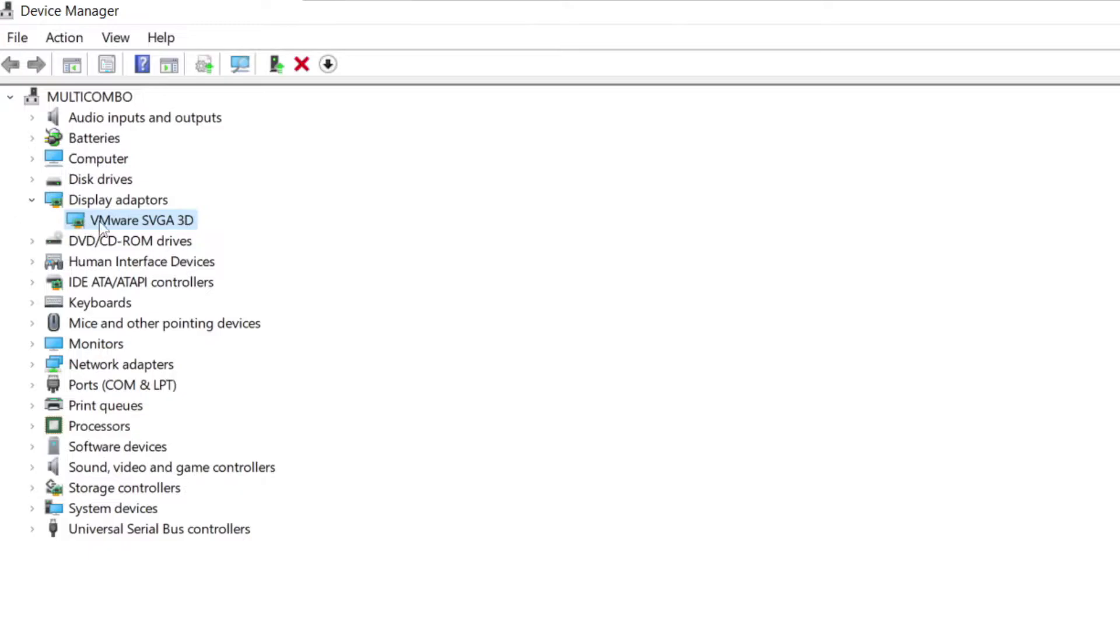
{"action": "right_click", "coordinate": [118, 221]}
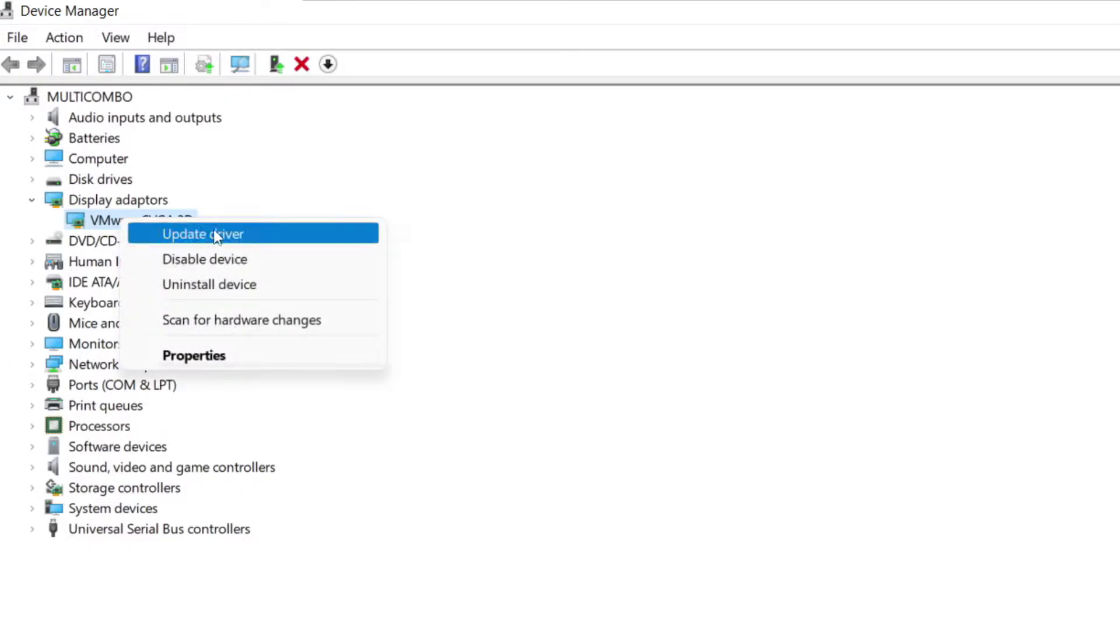
{"action": "left_click", "coordinate": [248, 241]}
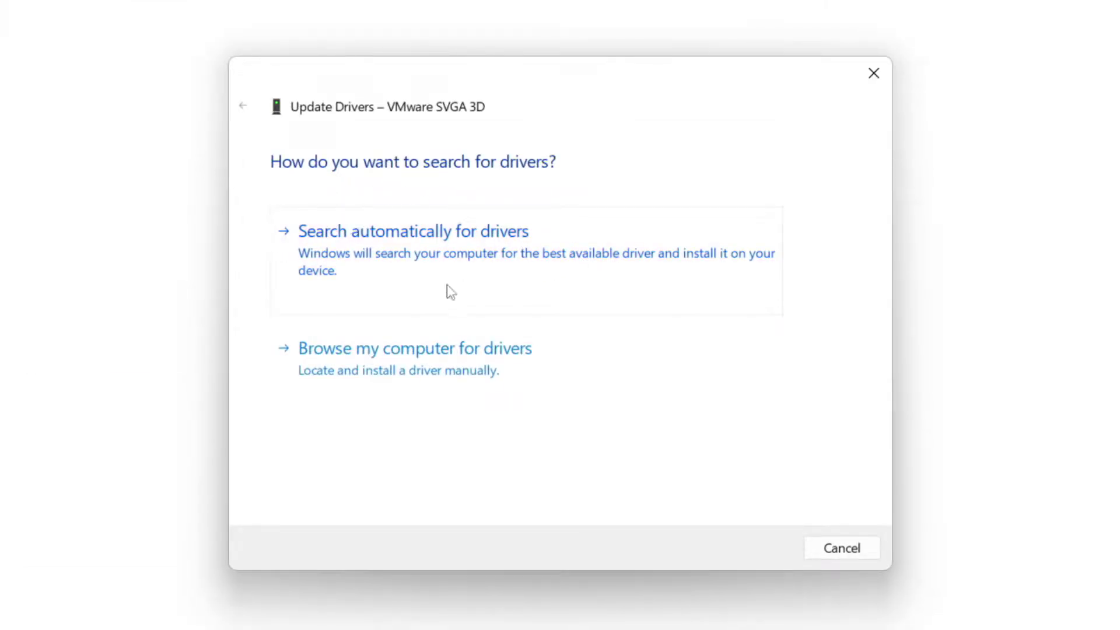
{"action": "left_click", "coordinate": [490, 262]}
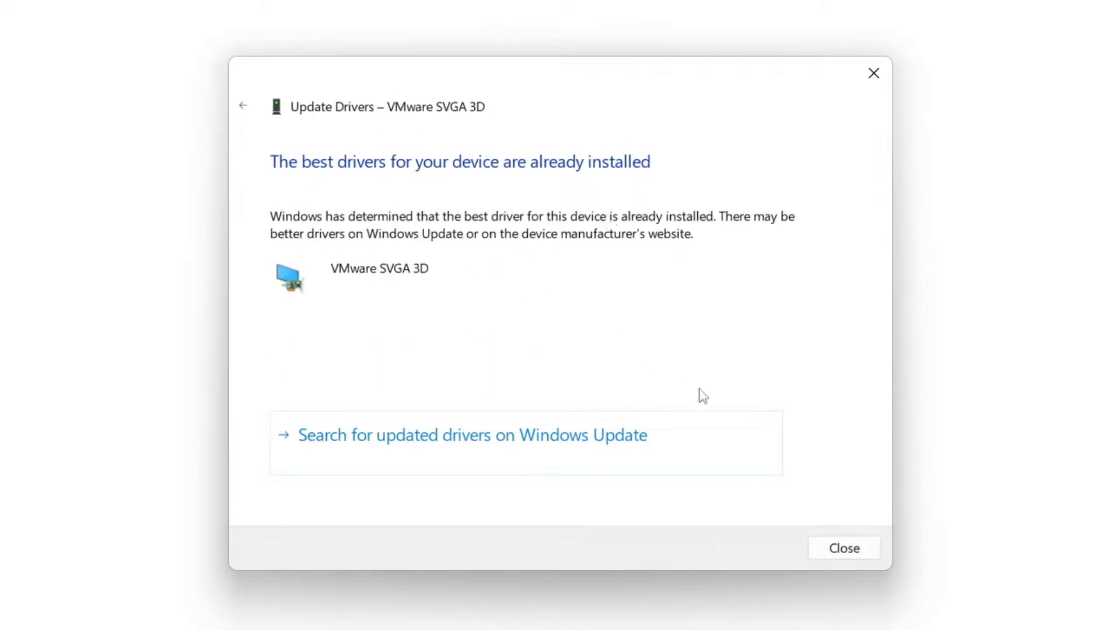
{"action": "left_click", "coordinate": [839, 551]}
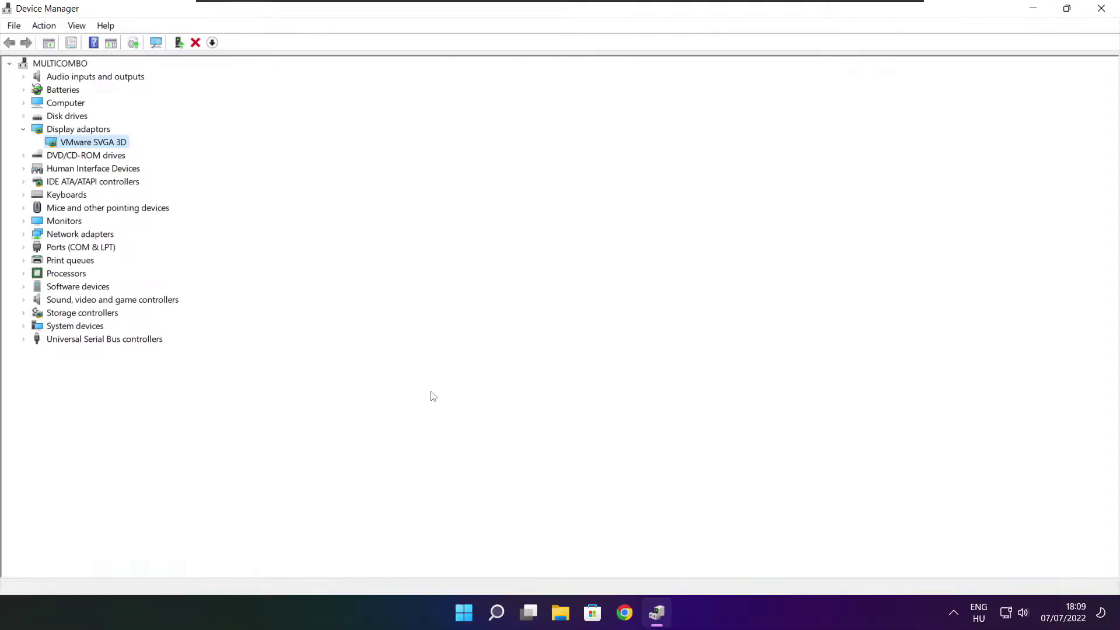
Confirm the High Definition Audio Device already has the best driver, then close Device Manager.
{"action": "left_click", "coordinate": [32, 299]}
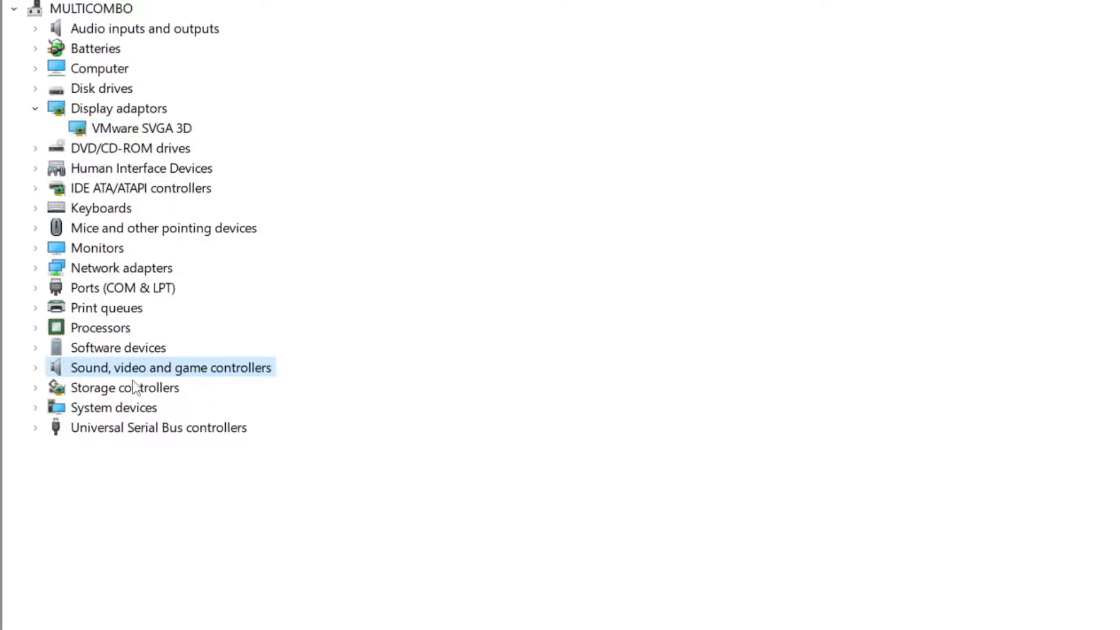
{"action": "left_click", "coordinate": [36, 370]}
{"action": "left_click", "coordinate": [216, 390]}
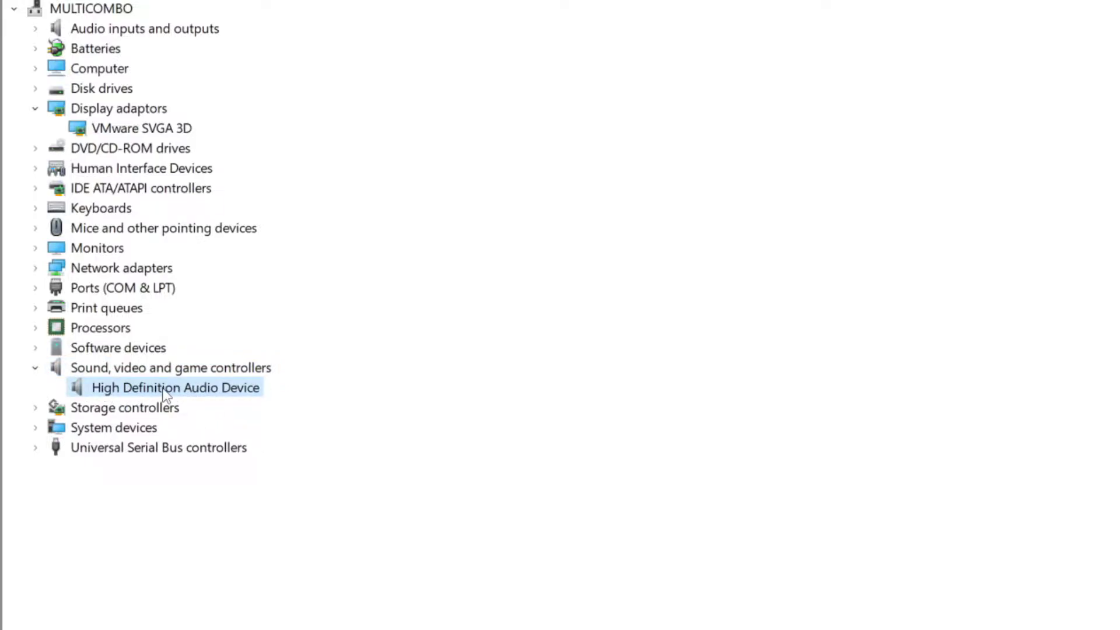
{"action": "right_click", "coordinate": [167, 394]}
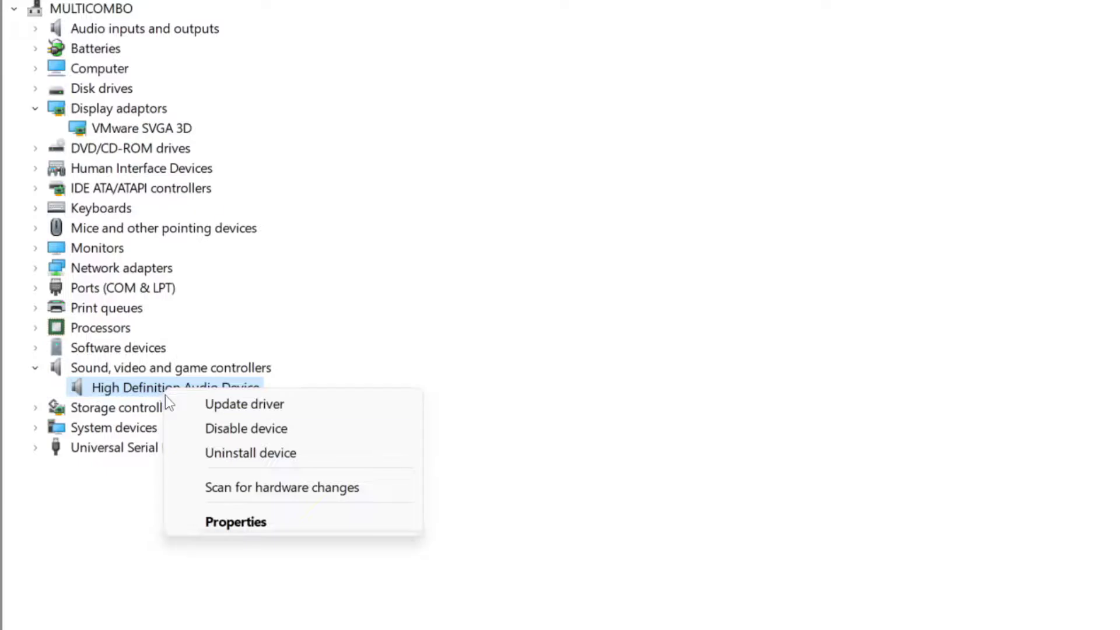
{"action": "left_click", "coordinate": [333, 412]}
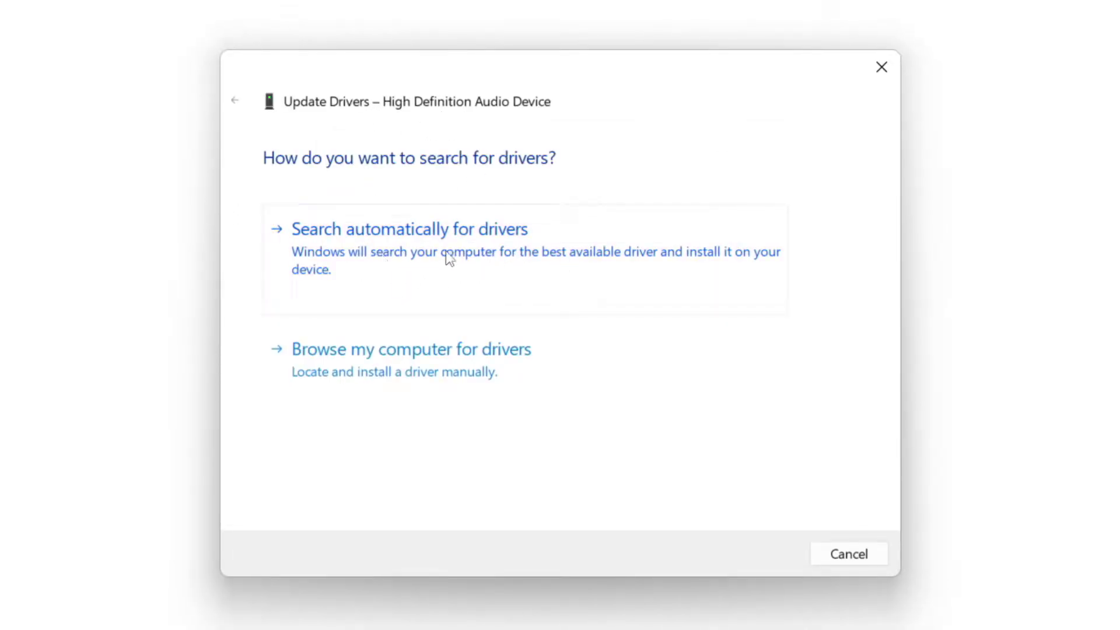
{"action": "left_click", "coordinate": [446, 254]}
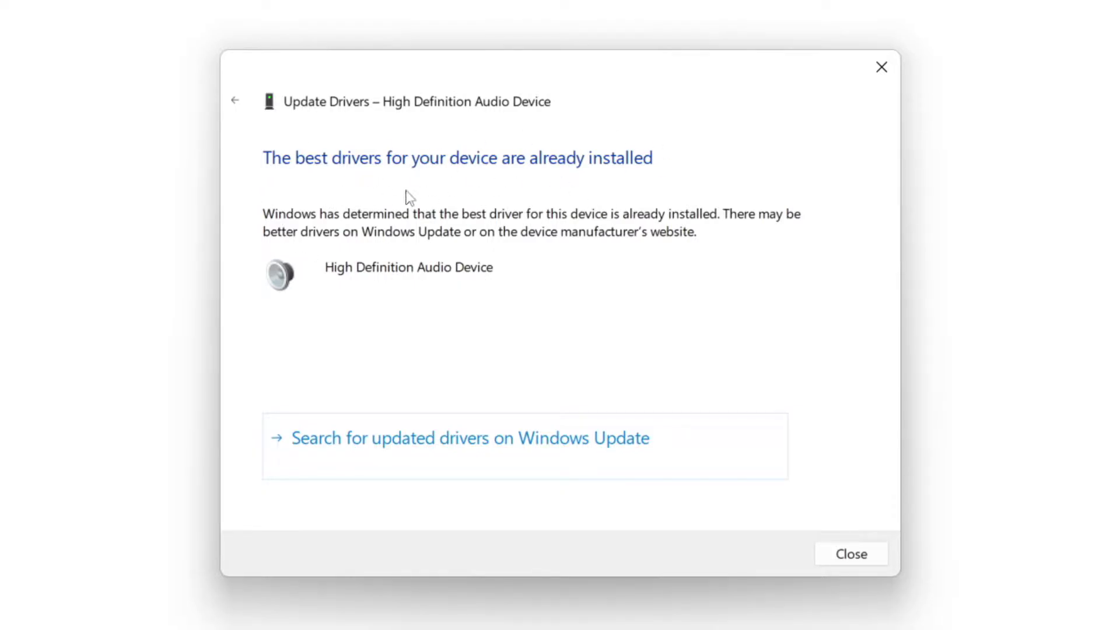
{"action": "left_click", "coordinate": [852, 554]}
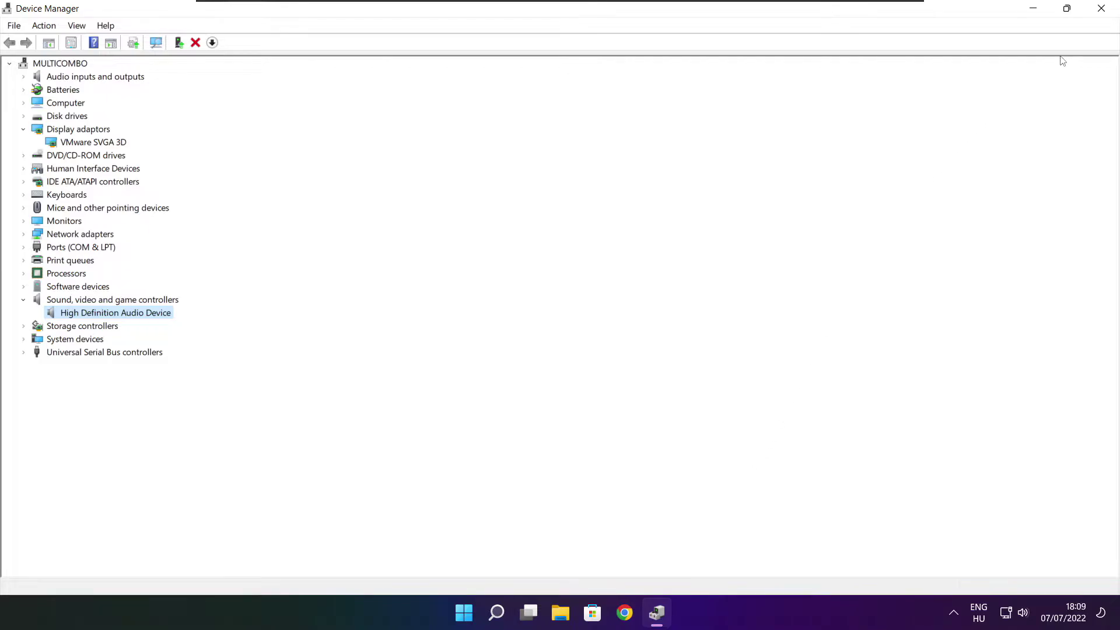
{"action": "left_click", "coordinate": [1103, 9]}
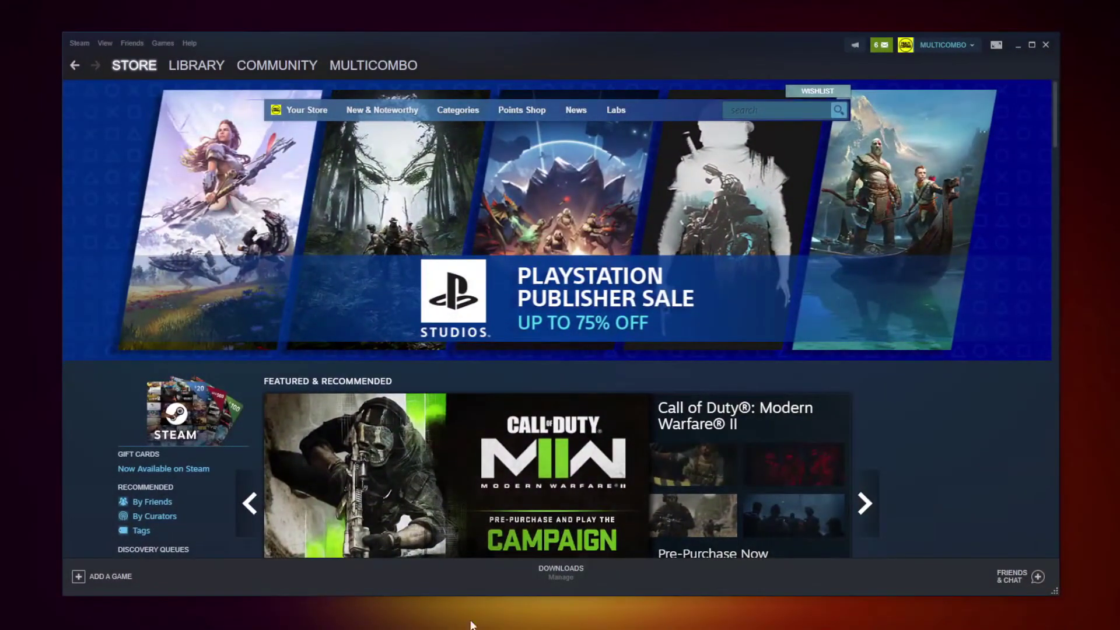
Verify the favourite game's local files from its Steam library Properties, validating all 3367 files.
{"action": "left_click", "coordinate": [193, 68]}
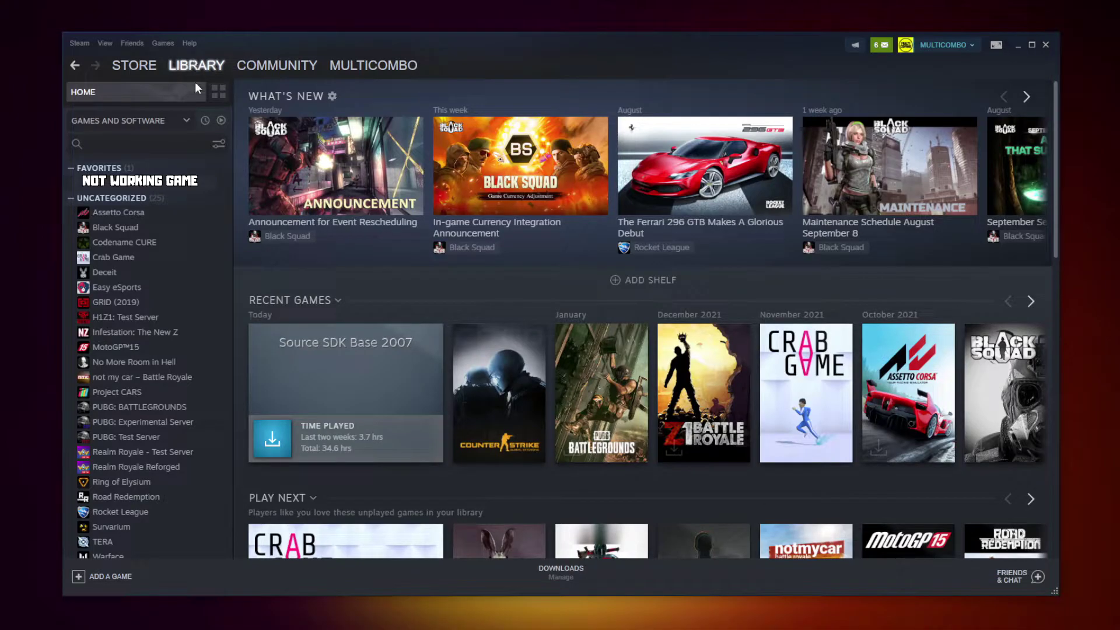
{"action": "right_click", "coordinate": [219, 190]}
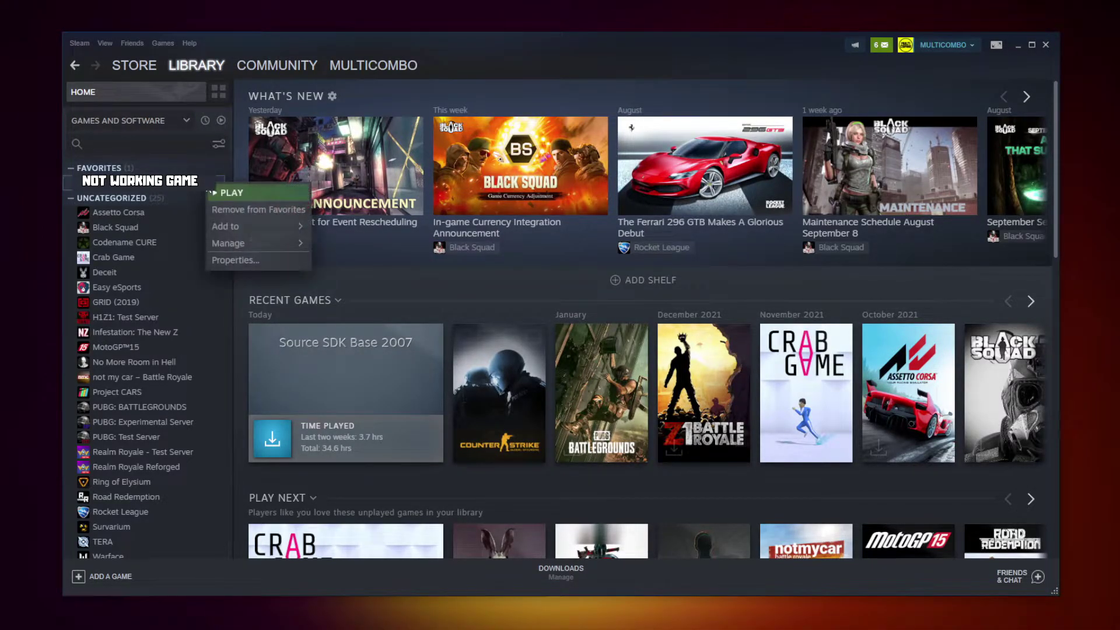
{"action": "left_click", "coordinate": [250, 260]}
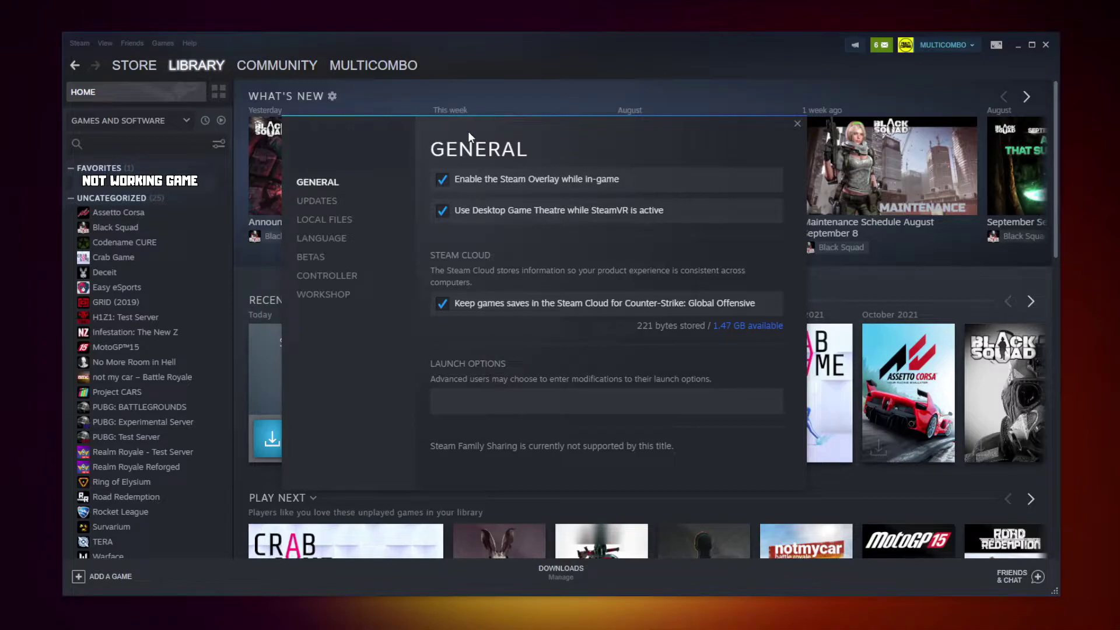
{"action": "left_click", "coordinate": [329, 222]}
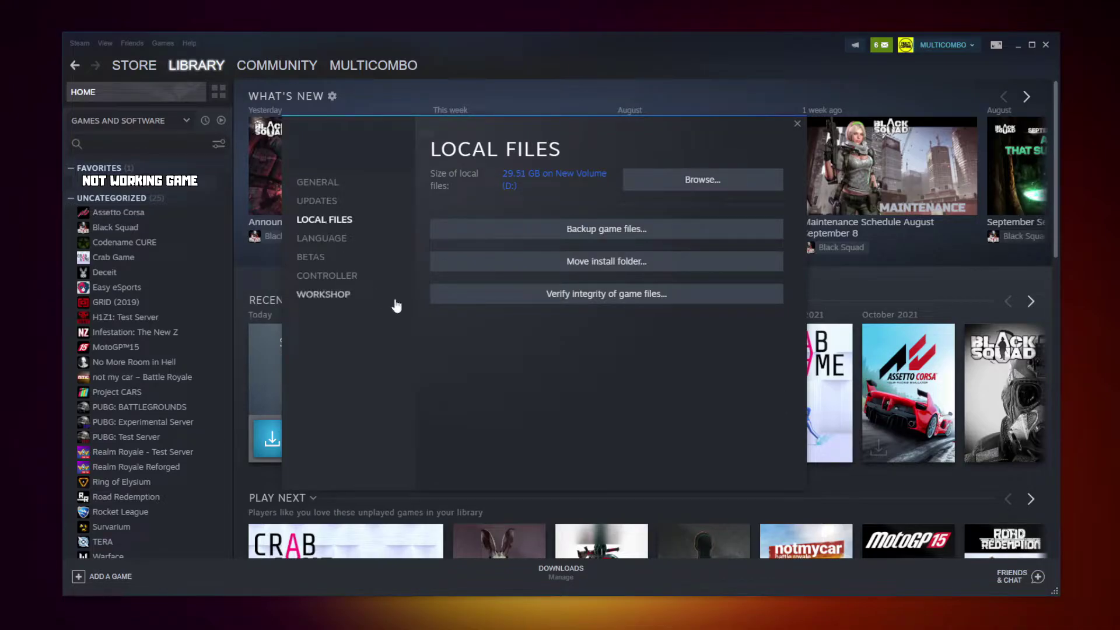
{"action": "left_click", "coordinate": [609, 299]}
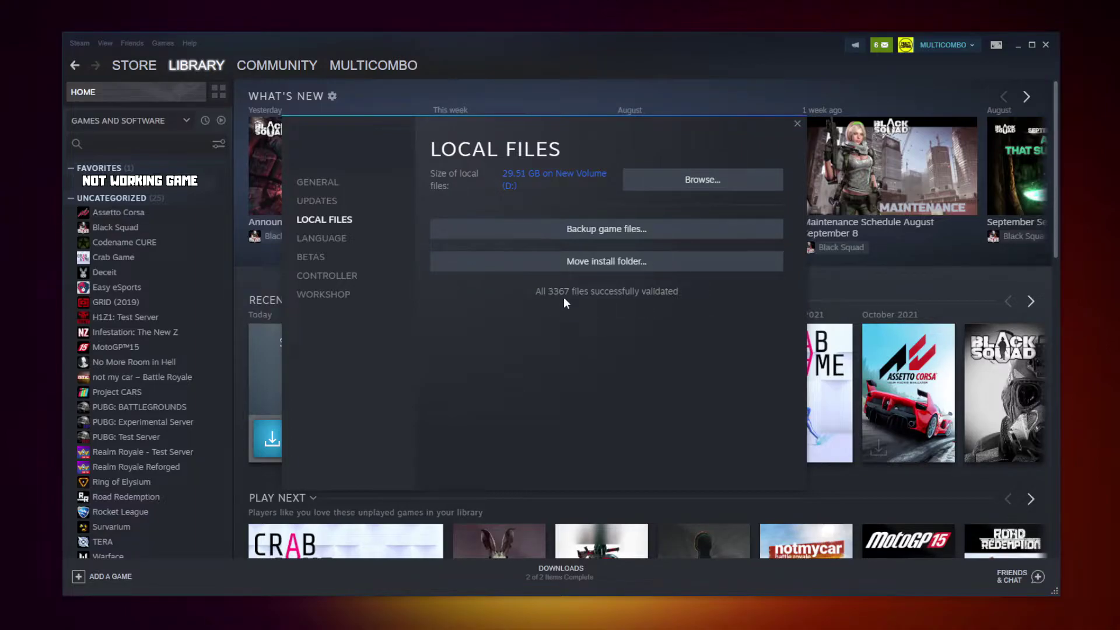
Set the game executable to Windows 8 compatibility mode, fullscreen optimizations off, run as administrator, and apply.
{"action": "left_click", "coordinate": [677, 188]}
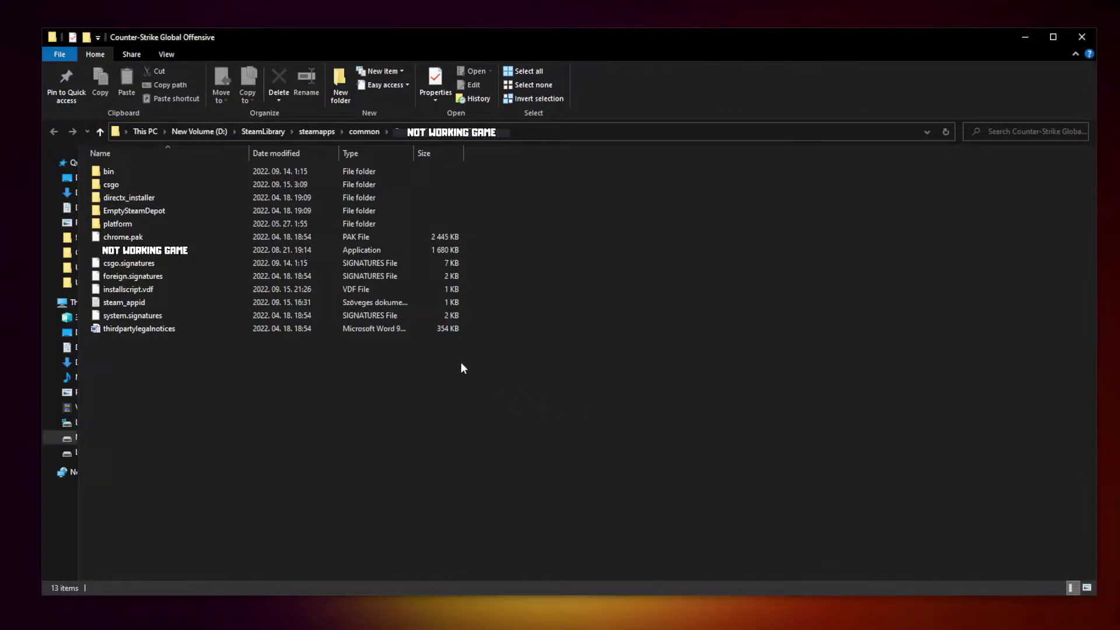
{"action": "left_click", "coordinate": [180, 251]}
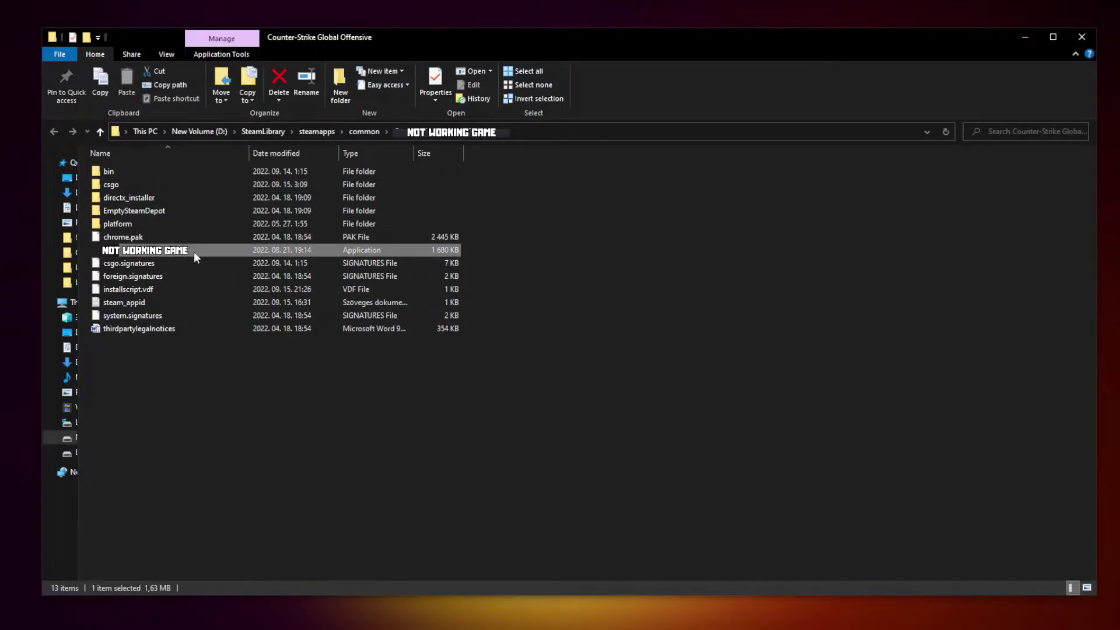
{"action": "right_click", "coordinate": [227, 255]}
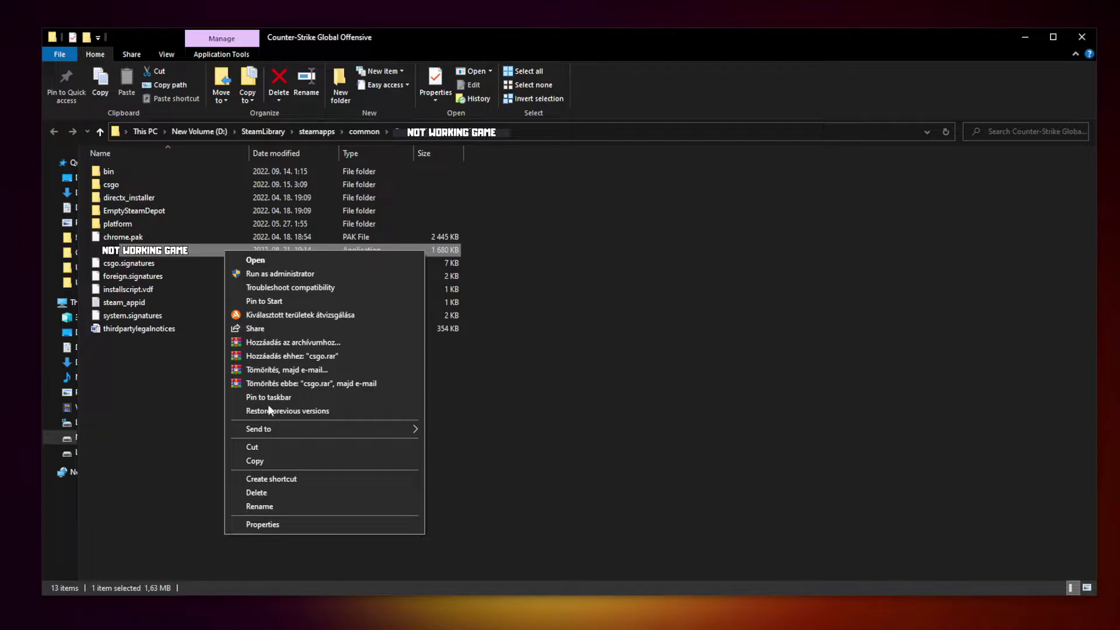
{"action": "left_click", "coordinate": [323, 523]}
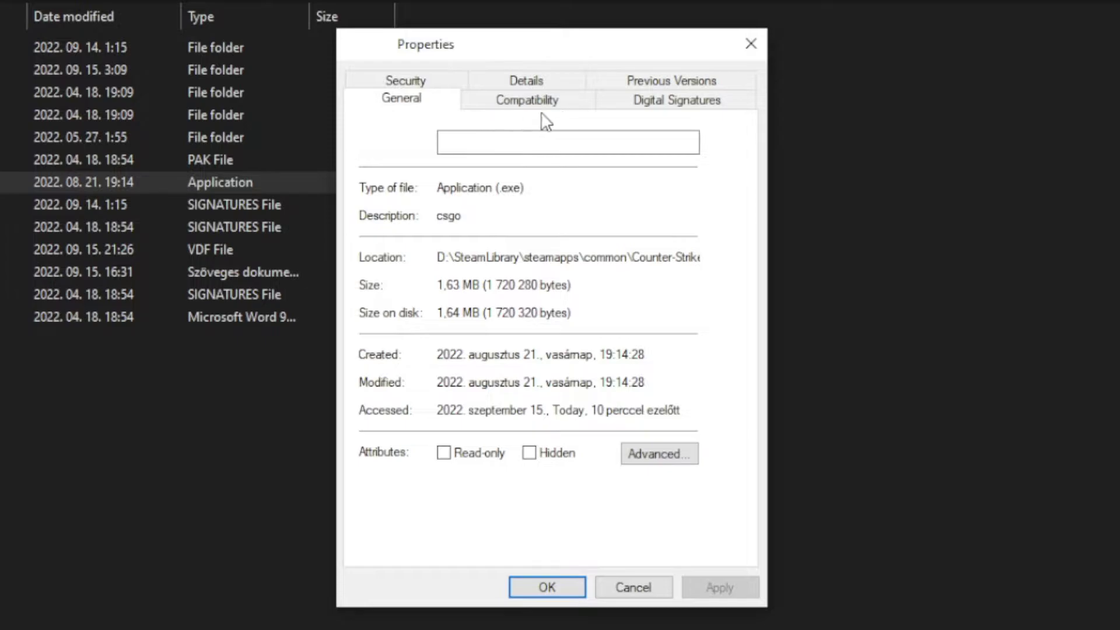
{"action": "left_click", "coordinate": [544, 114]}
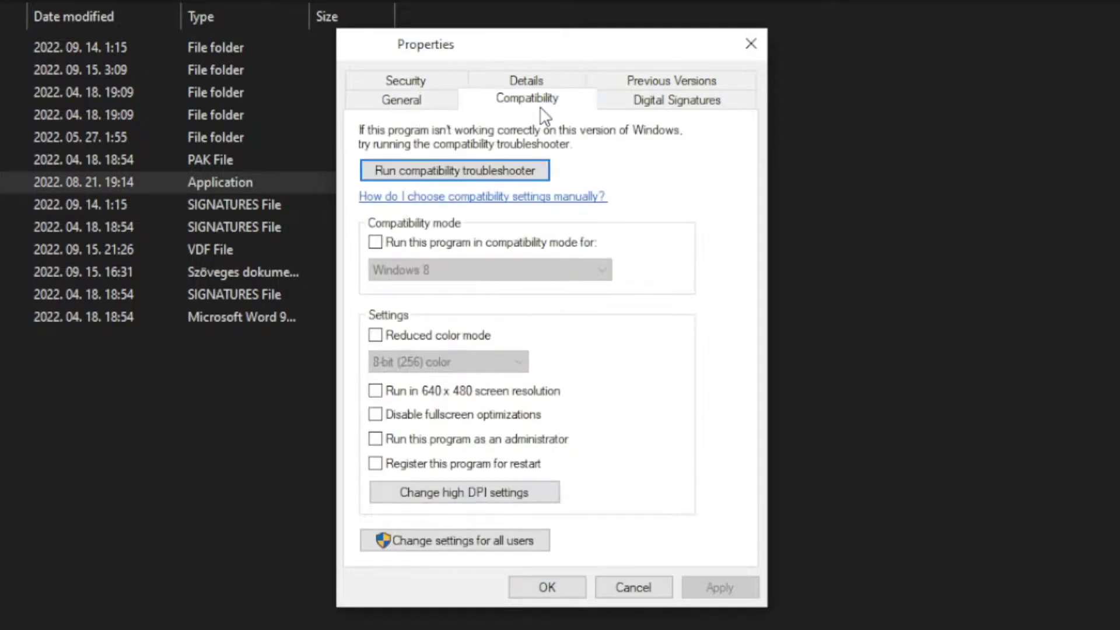
{"action": "left_click", "coordinate": [386, 245]}
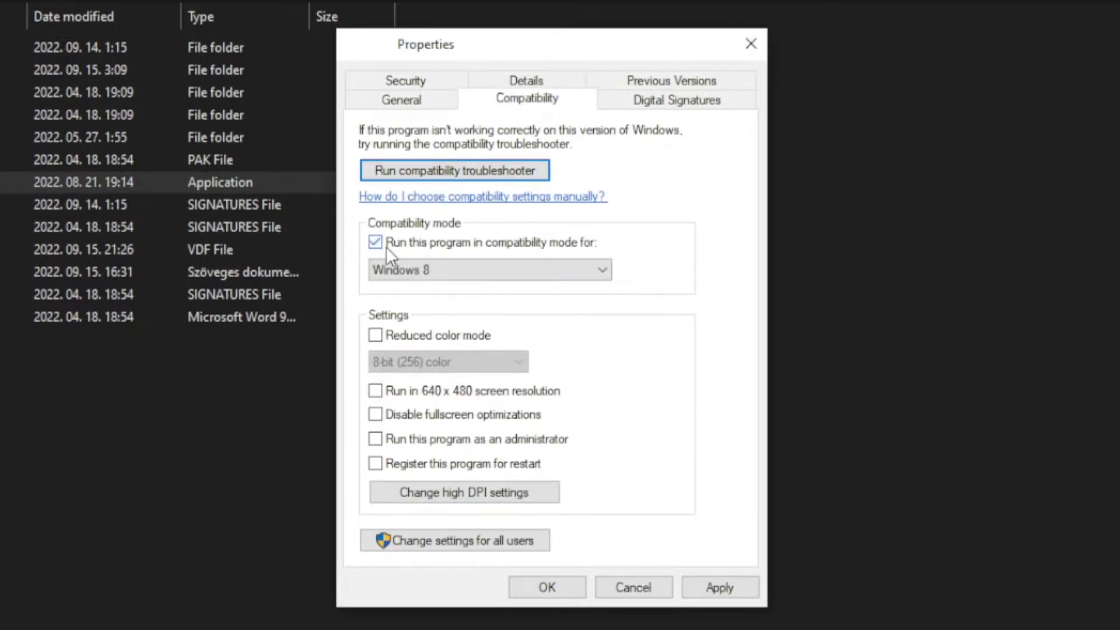
{"action": "left_click", "coordinate": [432, 265]}
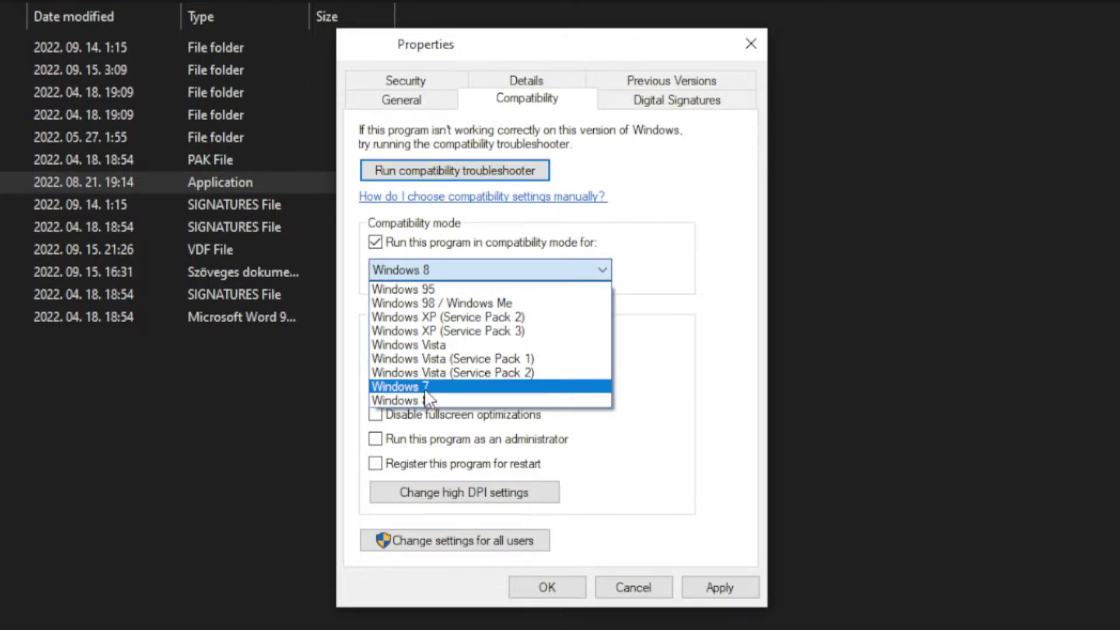
{"action": "left_click", "coordinate": [435, 399]}
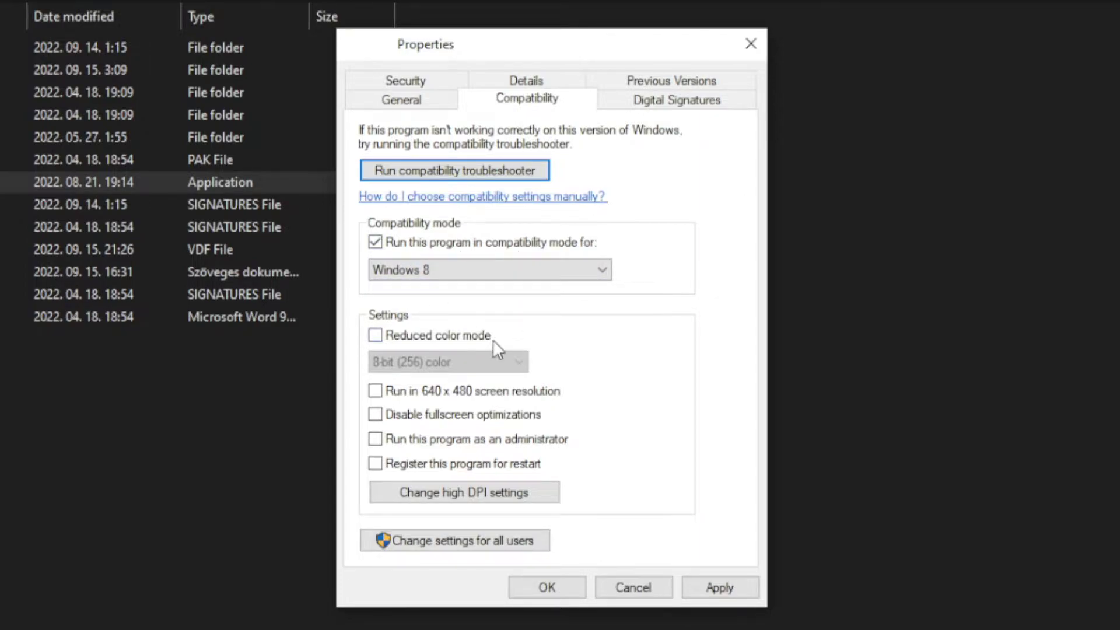
{"action": "left_click", "coordinate": [452, 421]}
{"action": "left_click", "coordinate": [541, 446]}
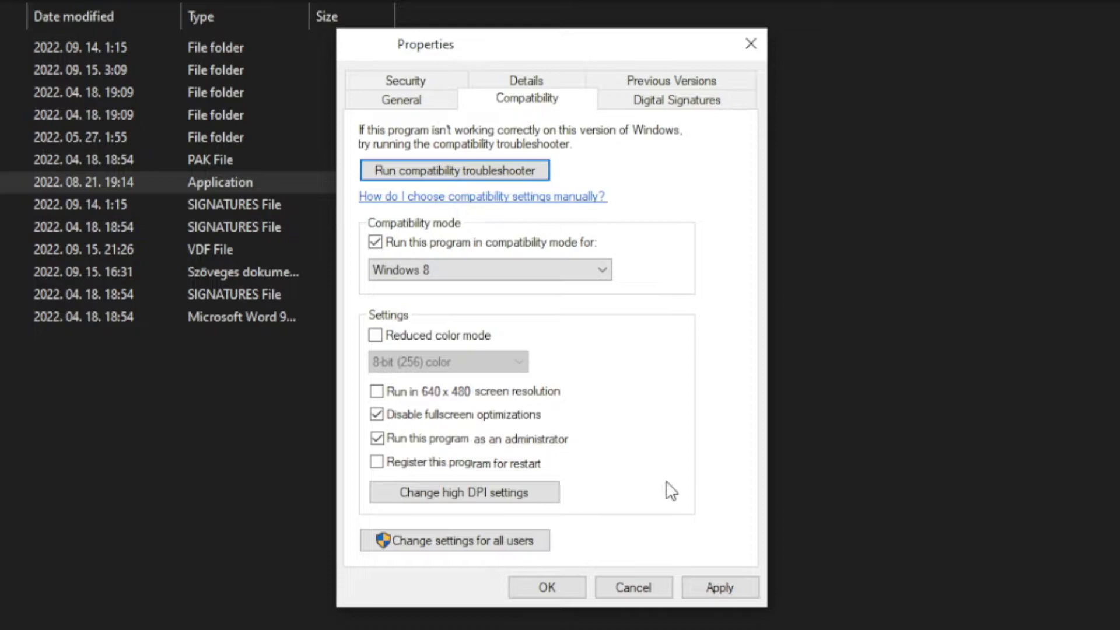
{"action": "left_click", "coordinate": [726, 589]}
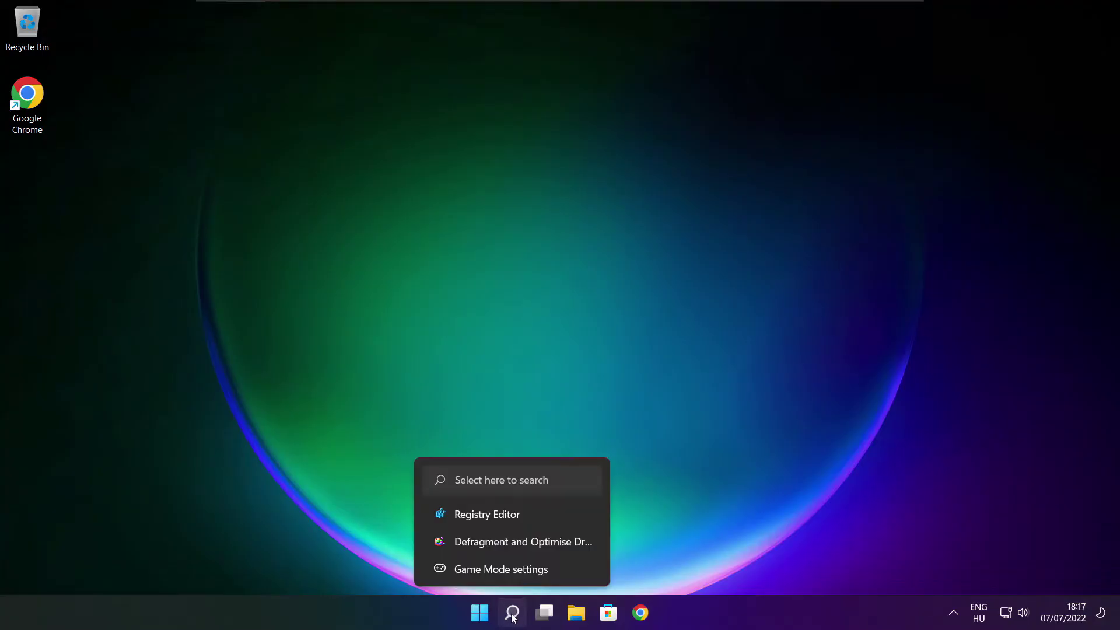
Search 'updates' and run a fresh Windows Update check, which reports up to date at 18:18.
{"action": "left_click", "coordinate": [512, 613]}
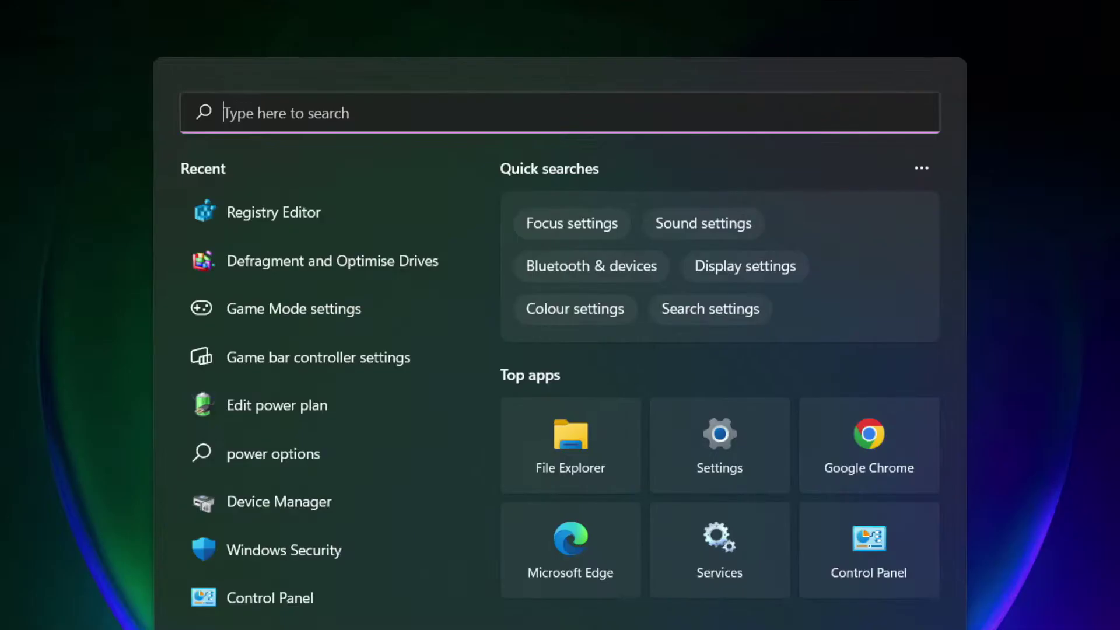
{"action": "type", "text": "updates"}
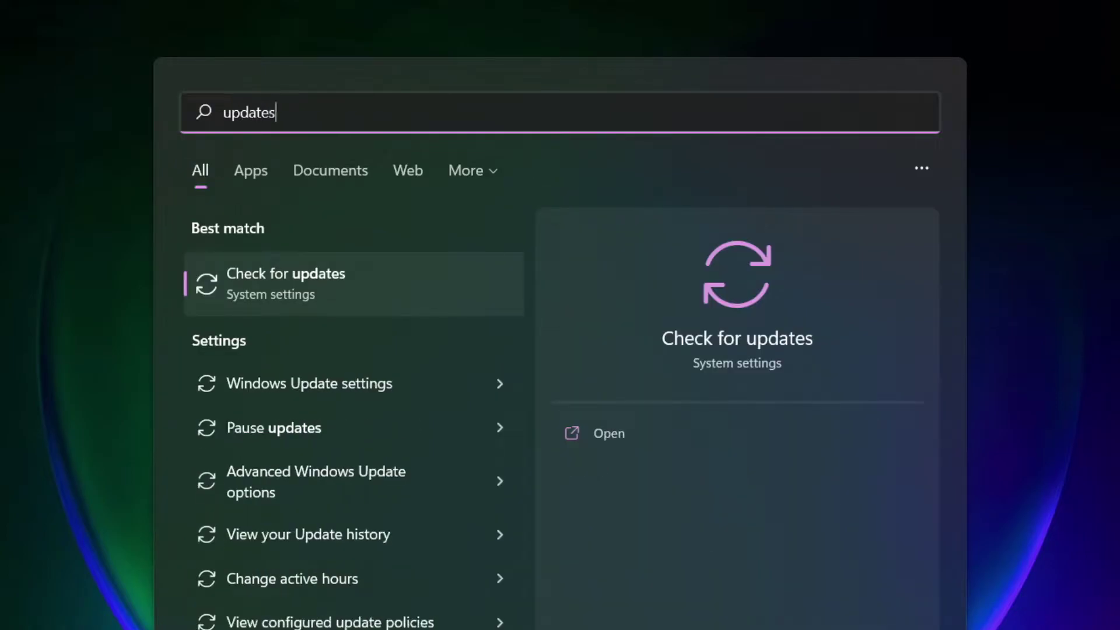
{"action": "left_click", "coordinate": [341, 292]}
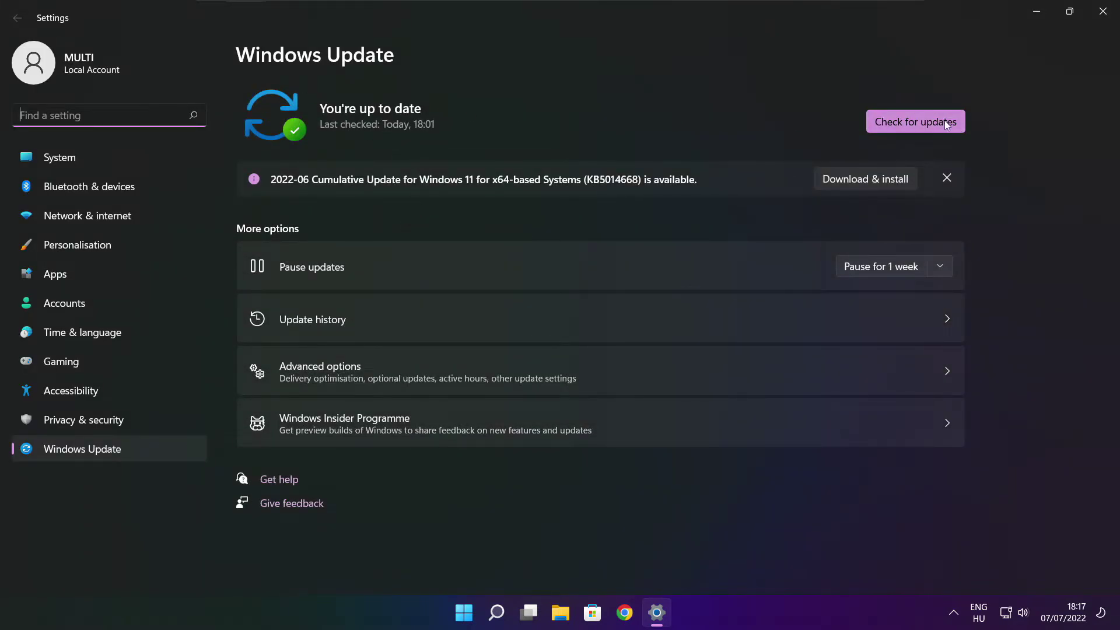
{"action": "left_click", "coordinate": [915, 121]}
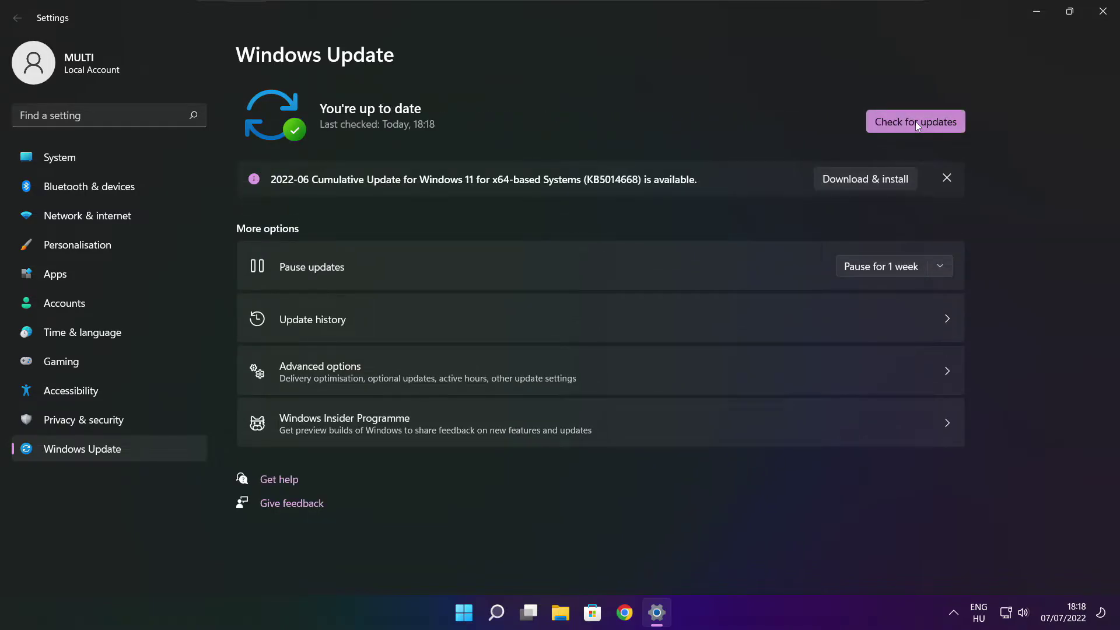
Close Settings and download dxwebsetup.exe, the DirectX End-User Runtime Web Installer, in Chrome.
{"action": "left_click", "coordinate": [1101, 16]}
{"action": "mouse_move", "coordinate": [645, 619]}
{"action": "left_click", "coordinate": [640, 530]}
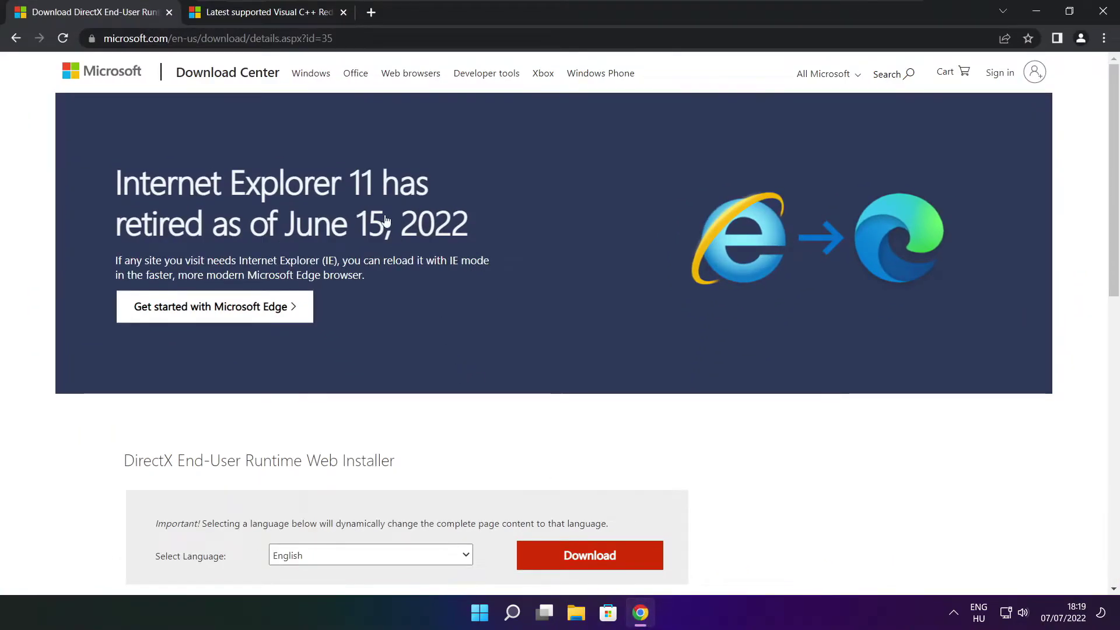
{"action": "left_click_drag", "start_coordinate": [334, 38], "coordinate": [103, 38]}
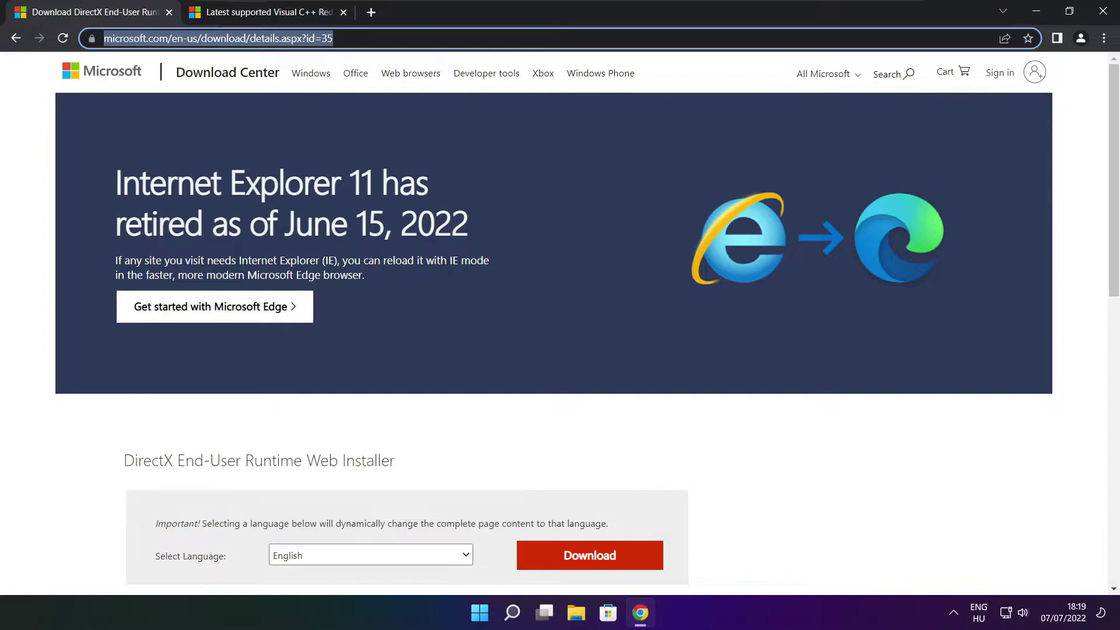
{"action": "left_click", "coordinate": [334, 38]}
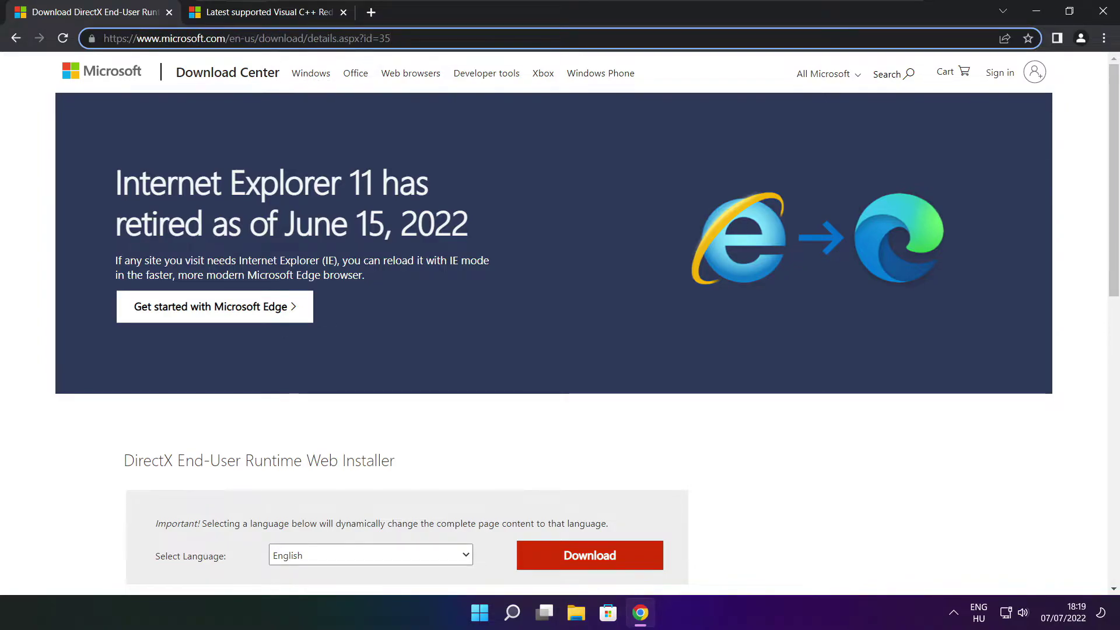
{"action": "left_click", "coordinate": [403, 423]}
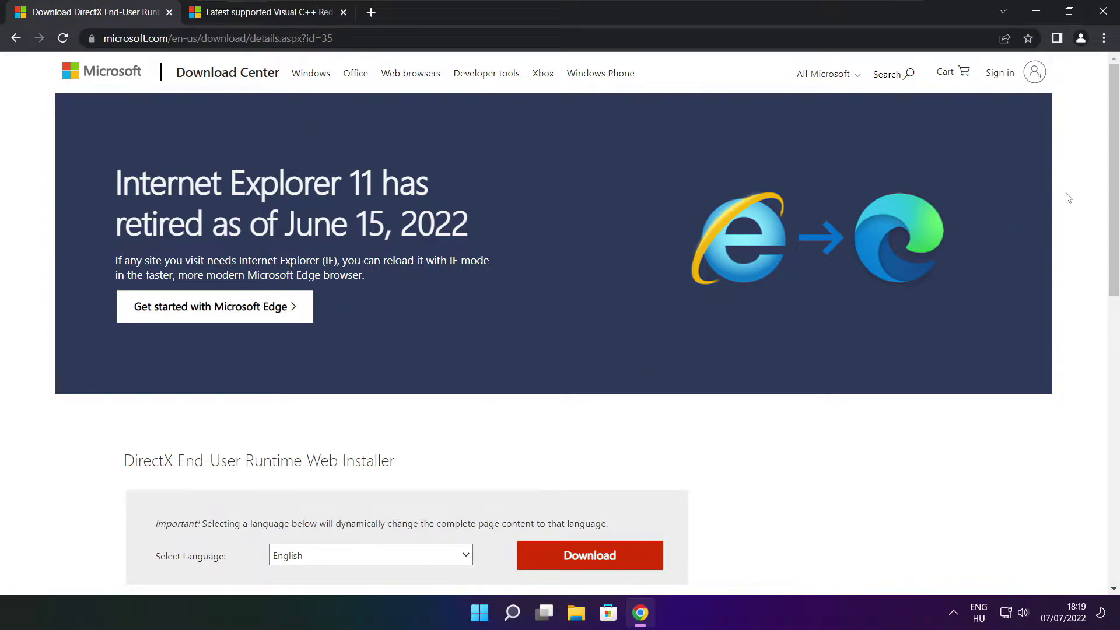
{"action": "scroll", "coordinate": [416, 250], "scroll_direction": "down", "scroll_amount": 4}
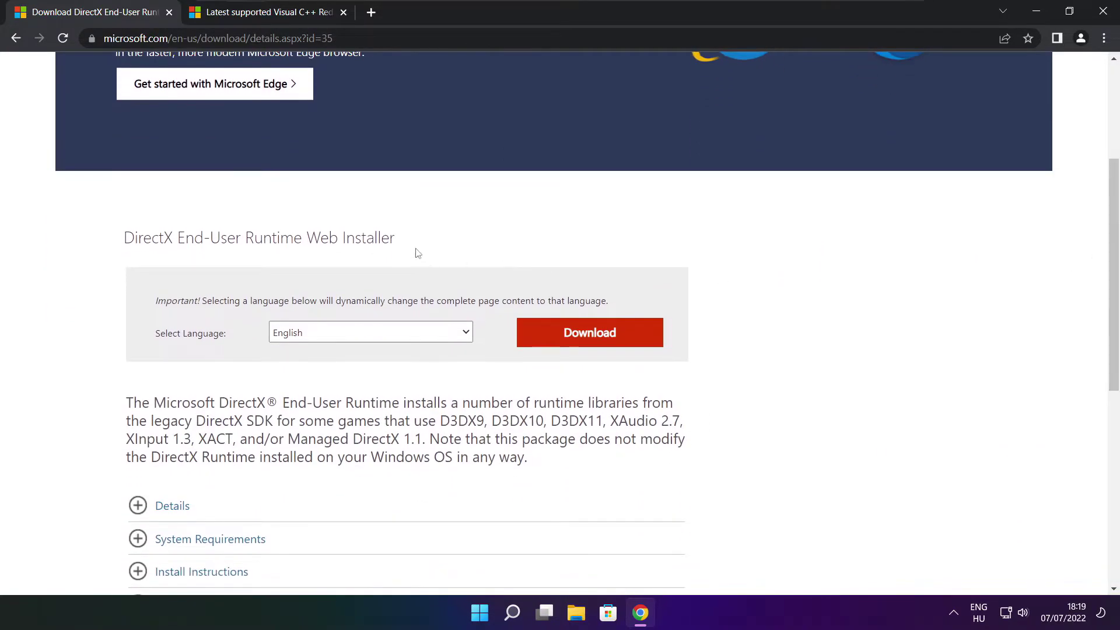
{"action": "left_click_drag", "start_coordinate": [416, 251], "coordinate": [178, 245]}
{"action": "left_click", "coordinate": [467, 247]}
{"action": "left_click", "coordinate": [595, 337]}
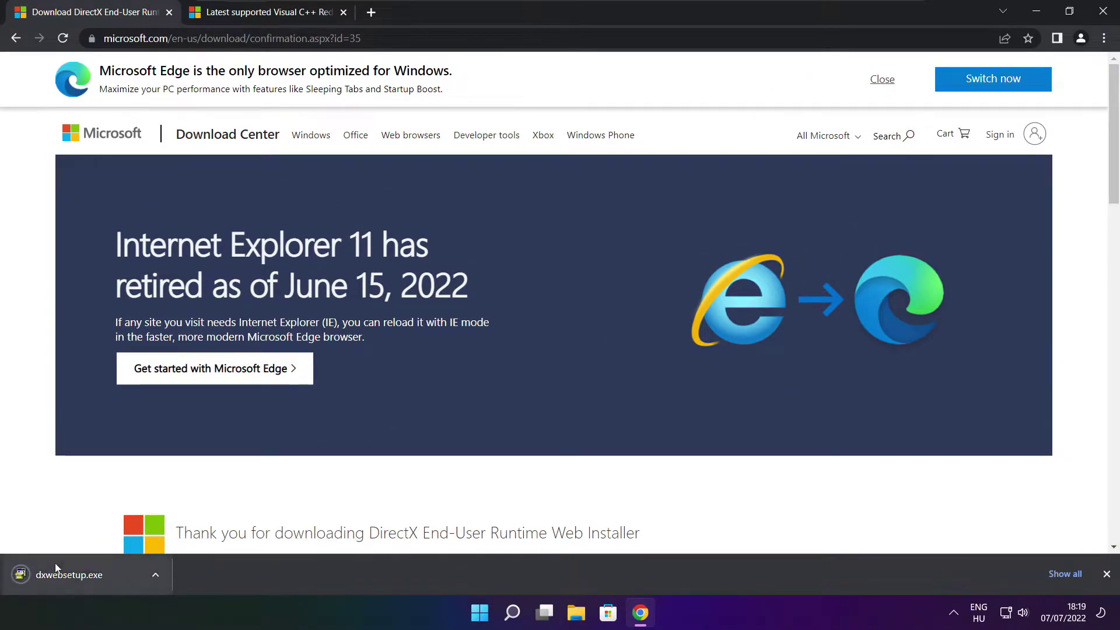
Run dxwebsetup.exe, accept the licence, and install the DirectX components without the Bing Bar.
{"action": "left_click", "coordinate": [105, 575]}
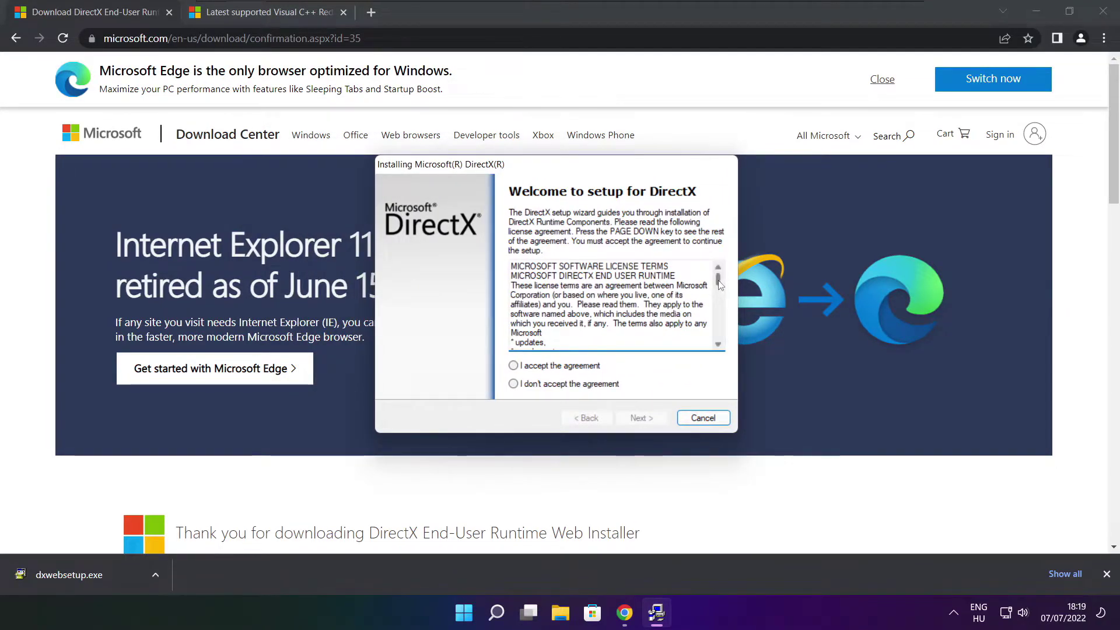
{"action": "left_click_drag", "start_coordinate": [718, 278], "coordinate": [718, 344]}
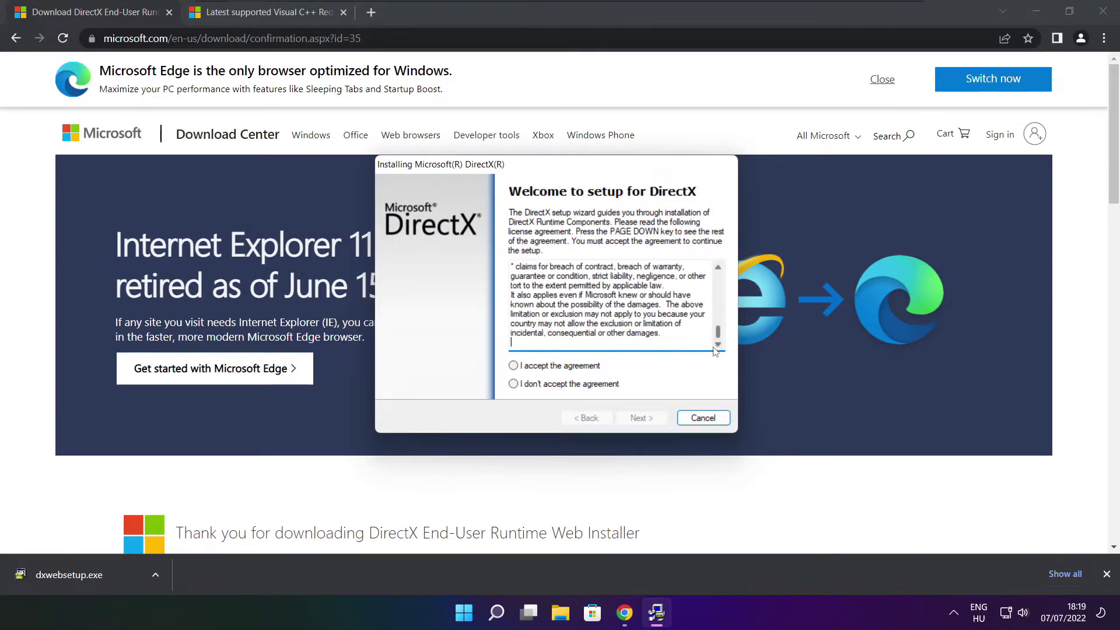
{"action": "left_click", "coordinate": [534, 367]}
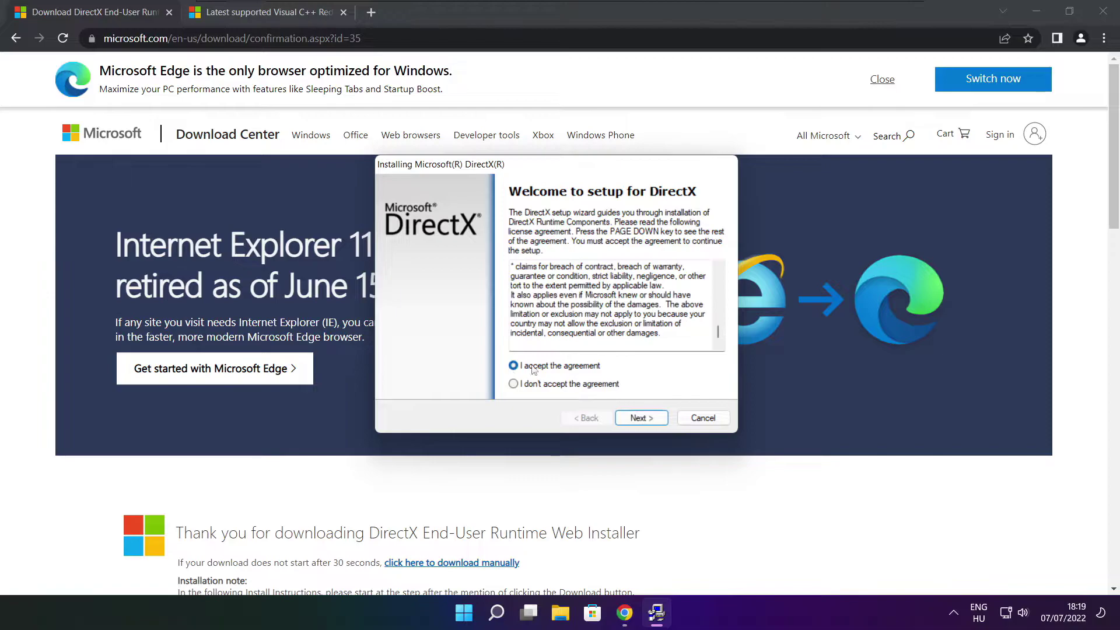
{"action": "left_click", "coordinate": [641, 419]}
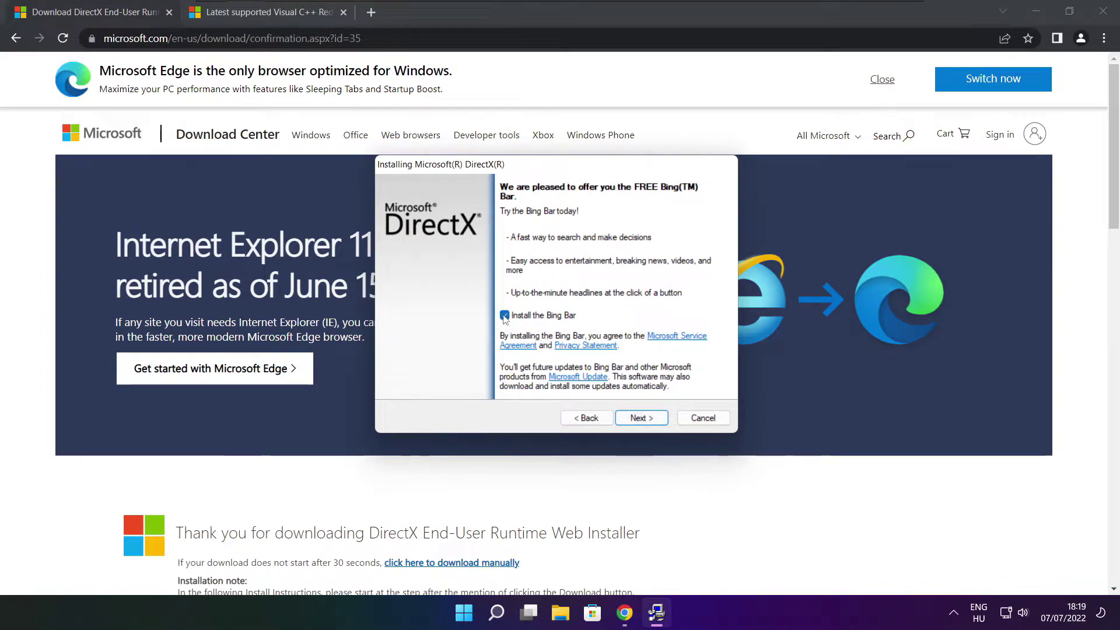
{"action": "left_click", "coordinate": [505, 316]}
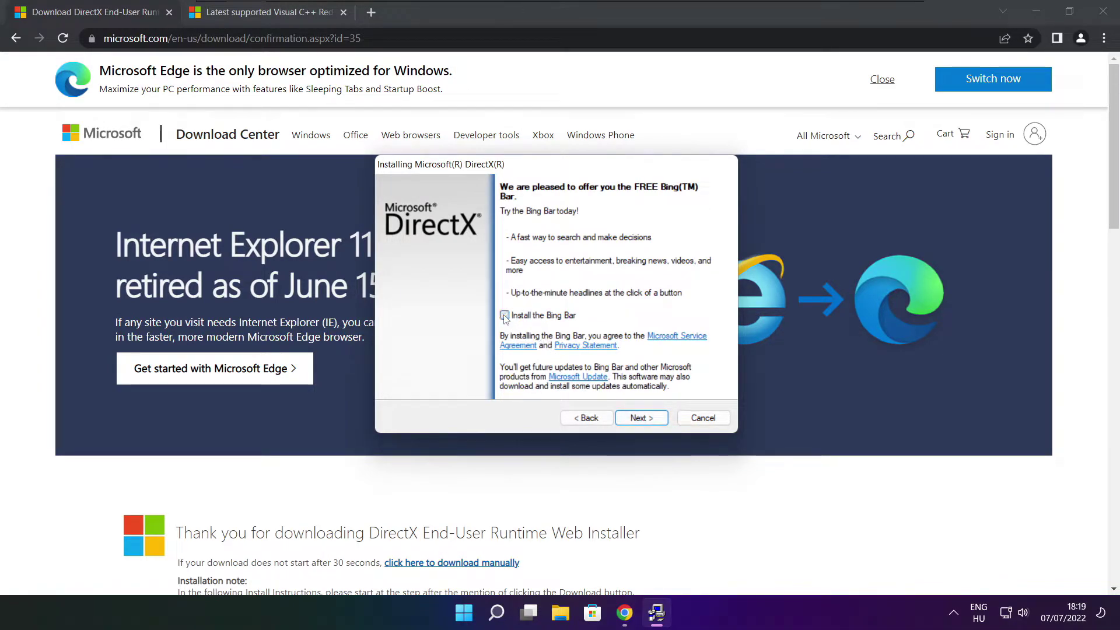
{"action": "left_click", "coordinate": [642, 418]}
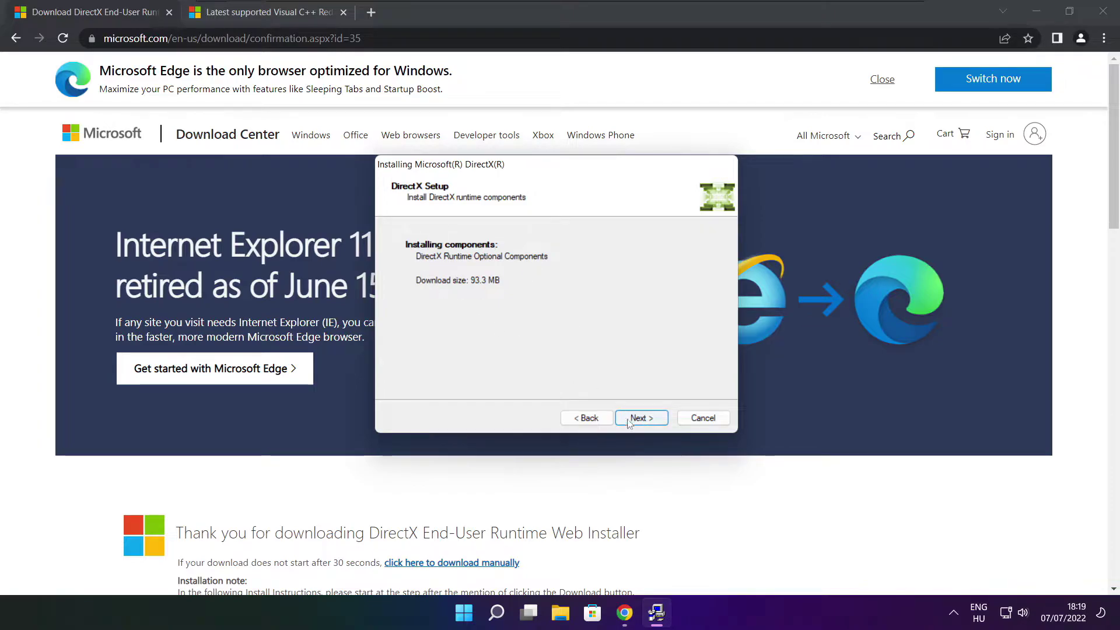
{"action": "left_click", "coordinate": [642, 419]}
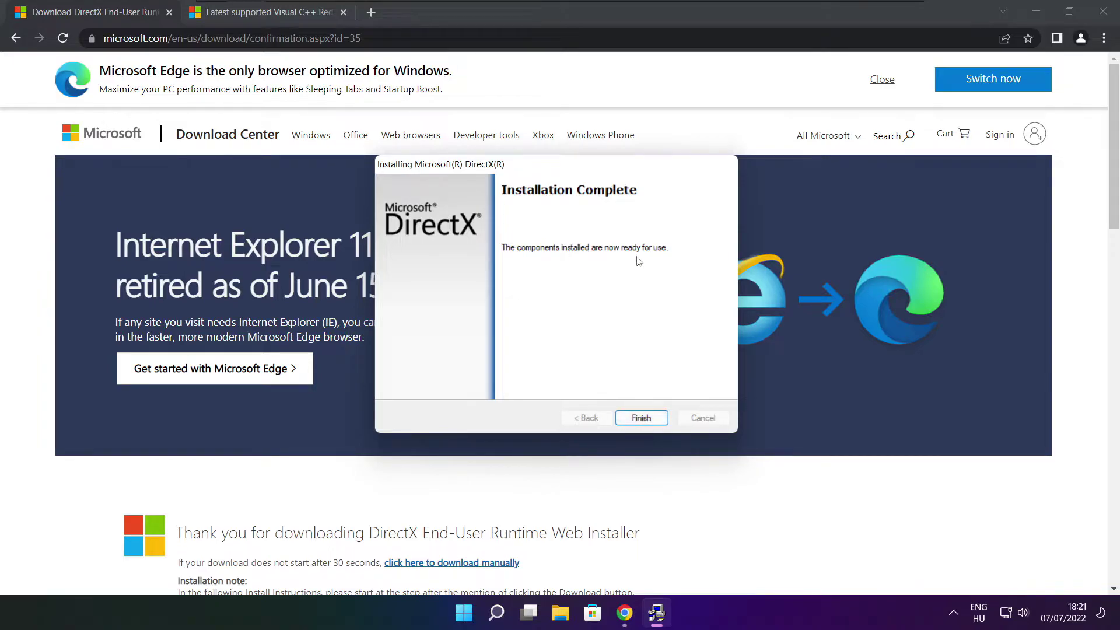
Finish DirectX setup and close the DirectX download tab in Chrome.
{"action": "left_click", "coordinate": [645, 418]}
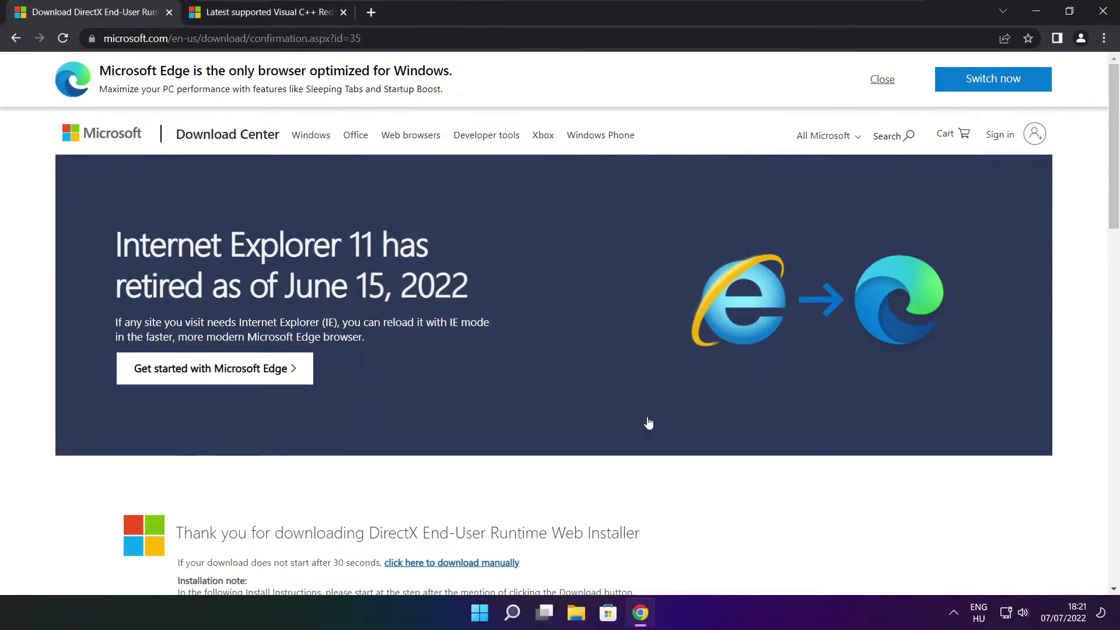
{"action": "left_click", "coordinate": [169, 13]}
{"action": "mouse_move", "coordinate": [482, 38]}
{"action": "left_mouse_down"}
{"action": "mouse_move", "coordinate": [104, 38]}
{"action": "mouse_move", "coordinate": [482, 38]}
{"action": "left_mouse_up"}
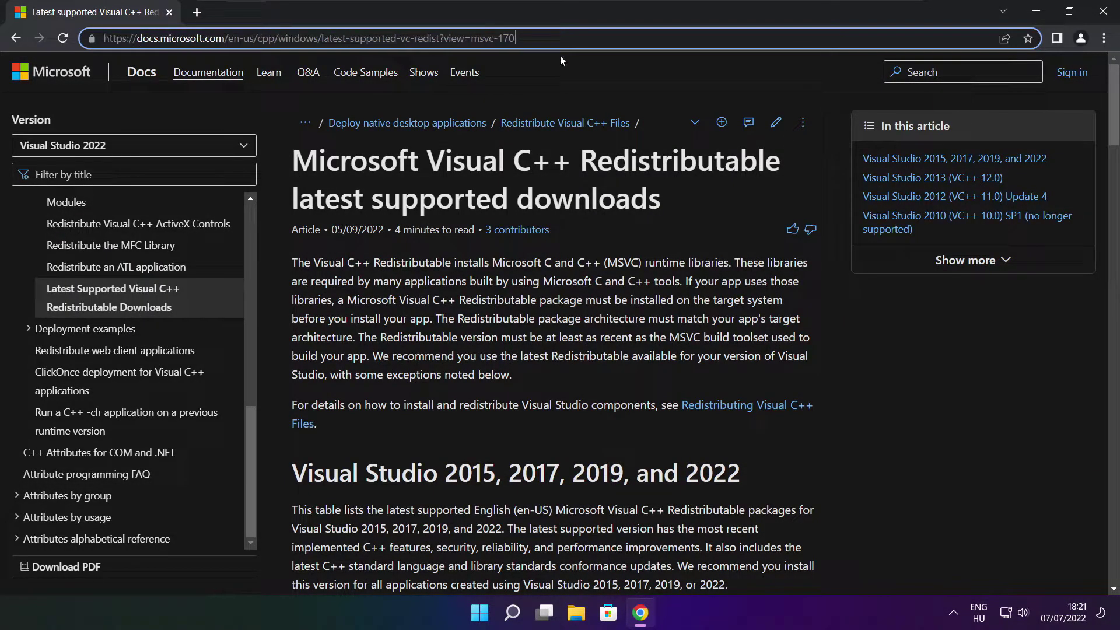
{"action": "left_click", "coordinate": [554, 71]}
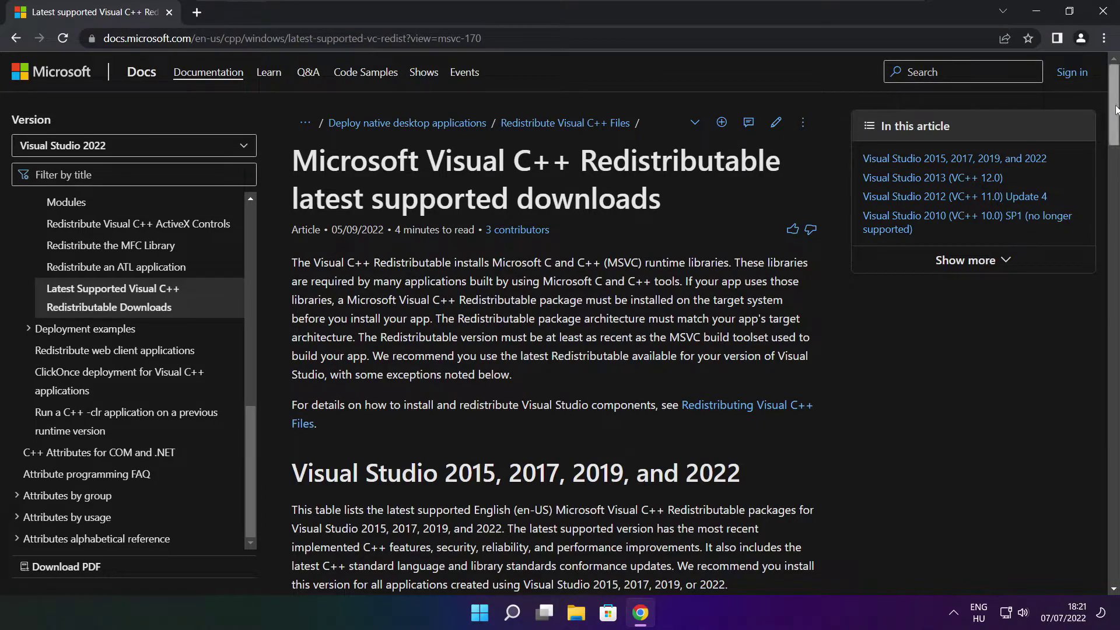
Download the ARM64, x86 and x64 Visual C++ redistributables and launch the ARM64 installer.
{"action": "left_click_drag", "start_coordinate": [1108, 109], "coordinate": [1108, 162]}
{"action": "left_click_drag", "start_coordinate": [297, 288], "coordinate": [752, 402]}
{"action": "left_click", "coordinate": [752, 403]}
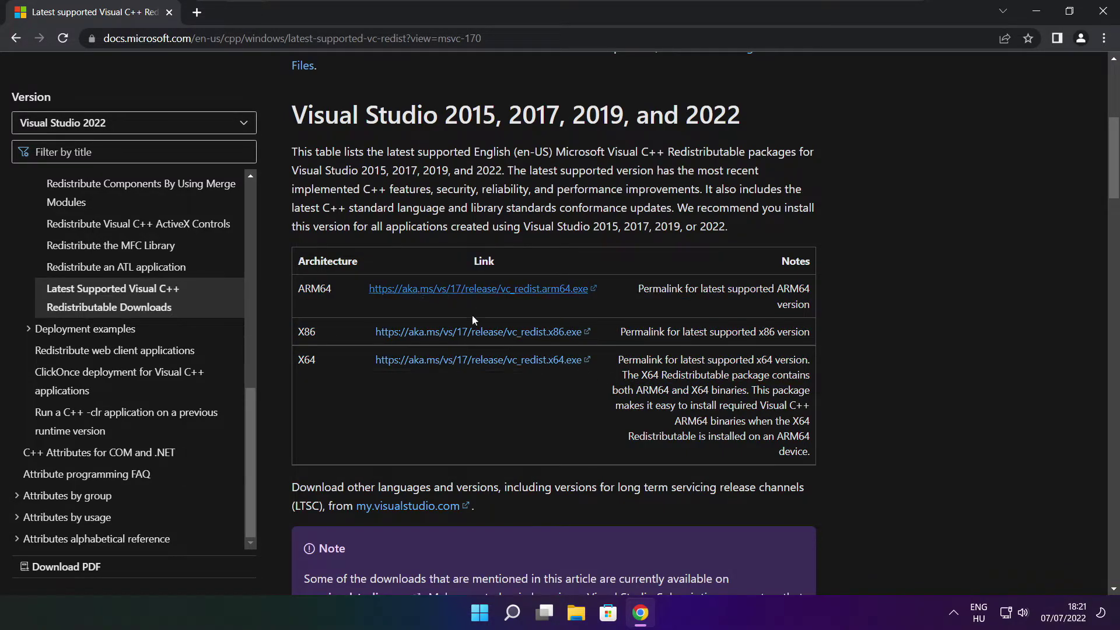
{"action": "left_click", "coordinate": [464, 293]}
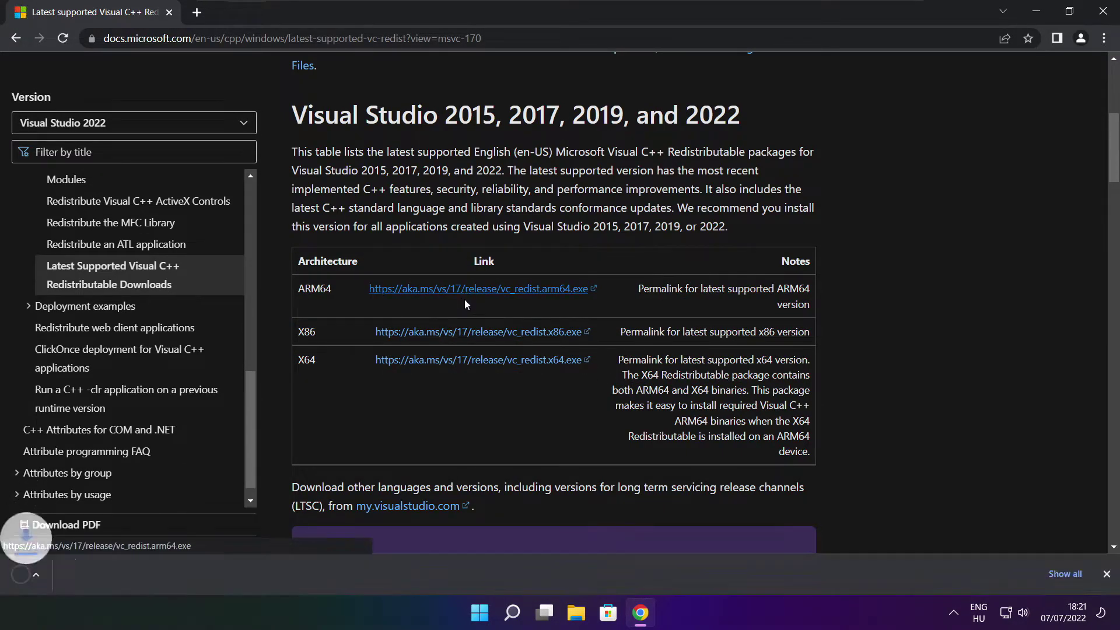
{"action": "left_click", "coordinate": [462, 336]}
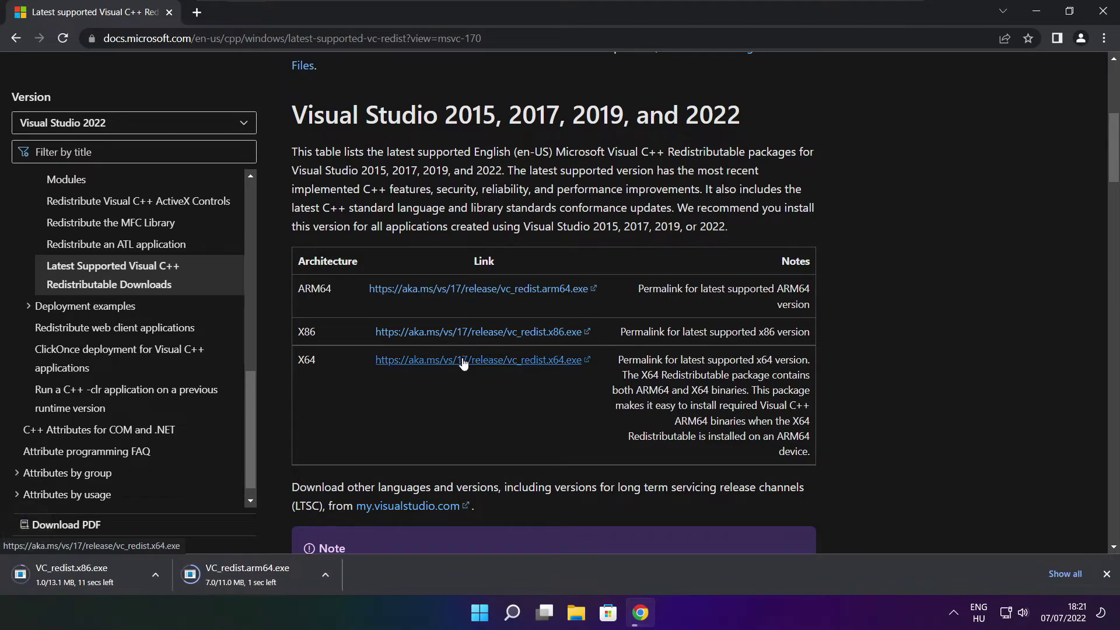
{"action": "left_click", "coordinate": [462, 361]}
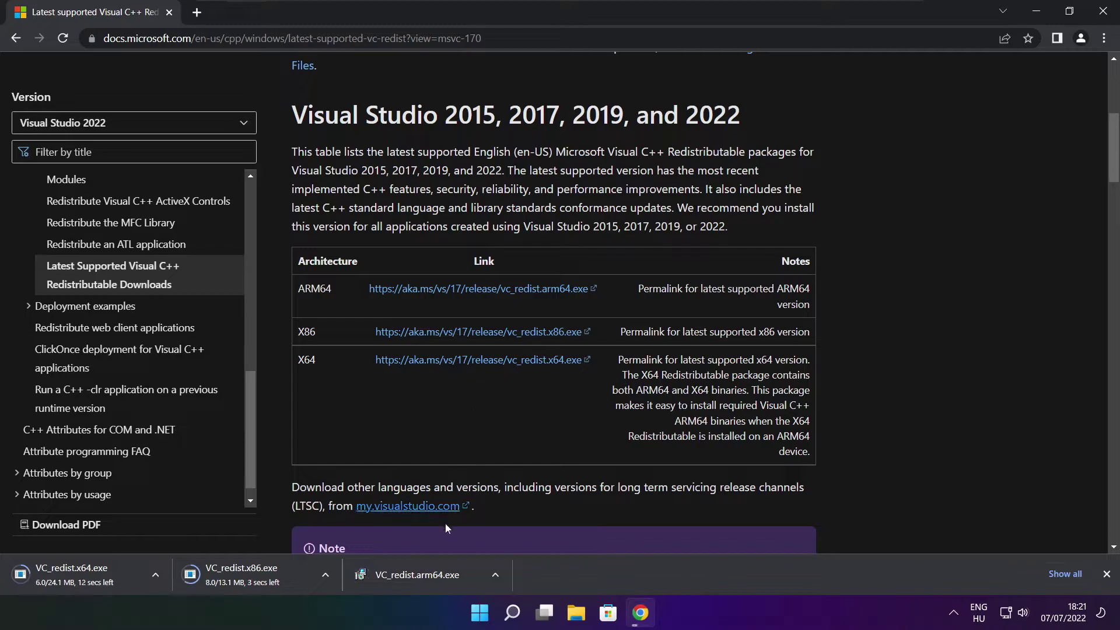
{"action": "left_click", "coordinate": [425, 576]}
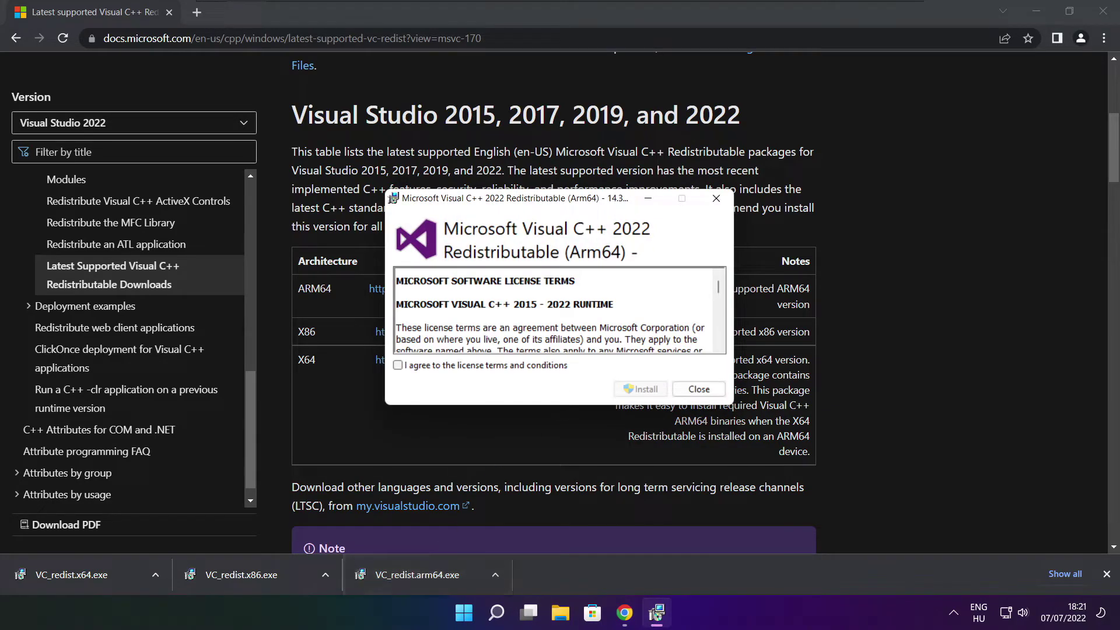
Attempt the Arm64 Visual C++ 2022 install, then close the unsupported-processor error 0x80070661.
{"action": "left_click_drag", "start_coordinate": [718, 287], "coordinate": [718, 341]}
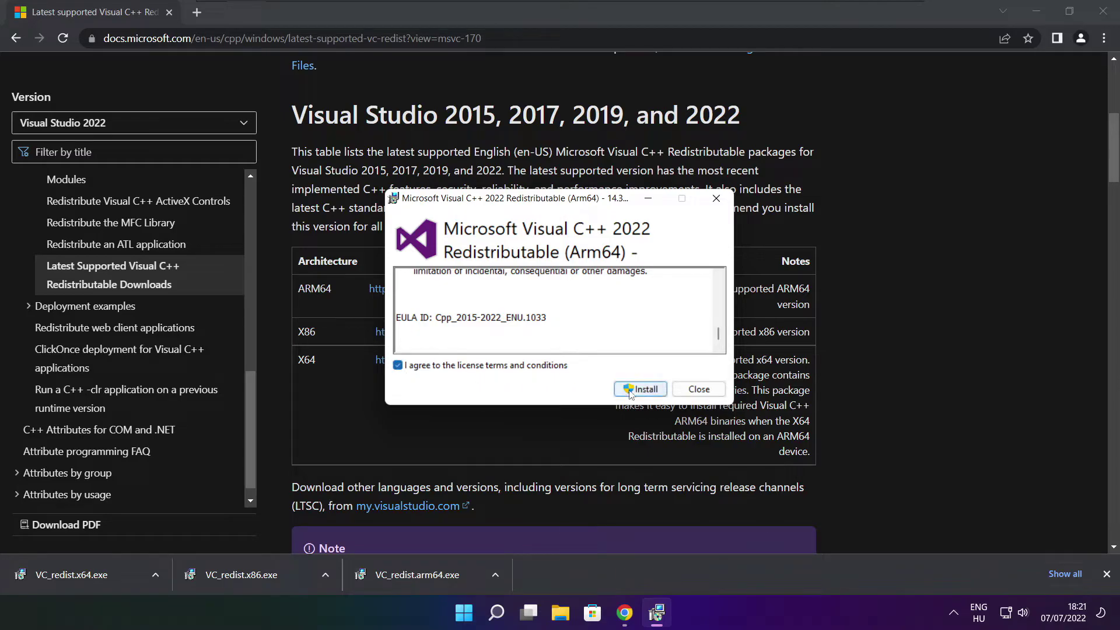
{"action": "left_click", "coordinate": [635, 389]}
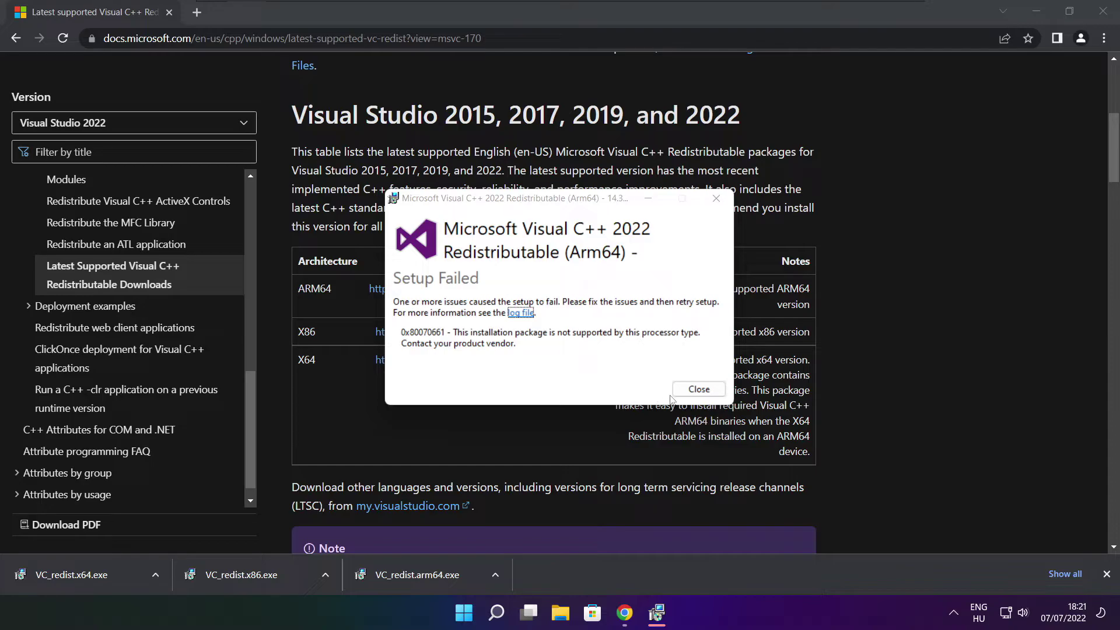
{"action": "left_click", "coordinate": [674, 395]}
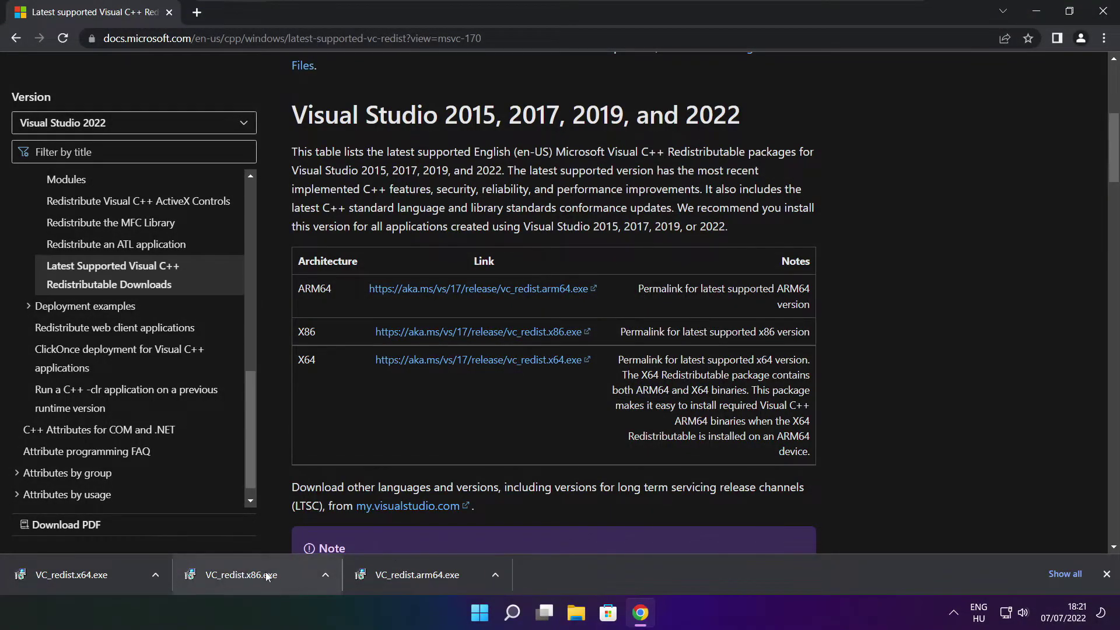
Install the x86 Visual C++ 2015-2022 Redistributable 14.32.31332 from VC_redist.x86.exe, accepting the license.
{"action": "left_click", "coordinate": [265, 576]}
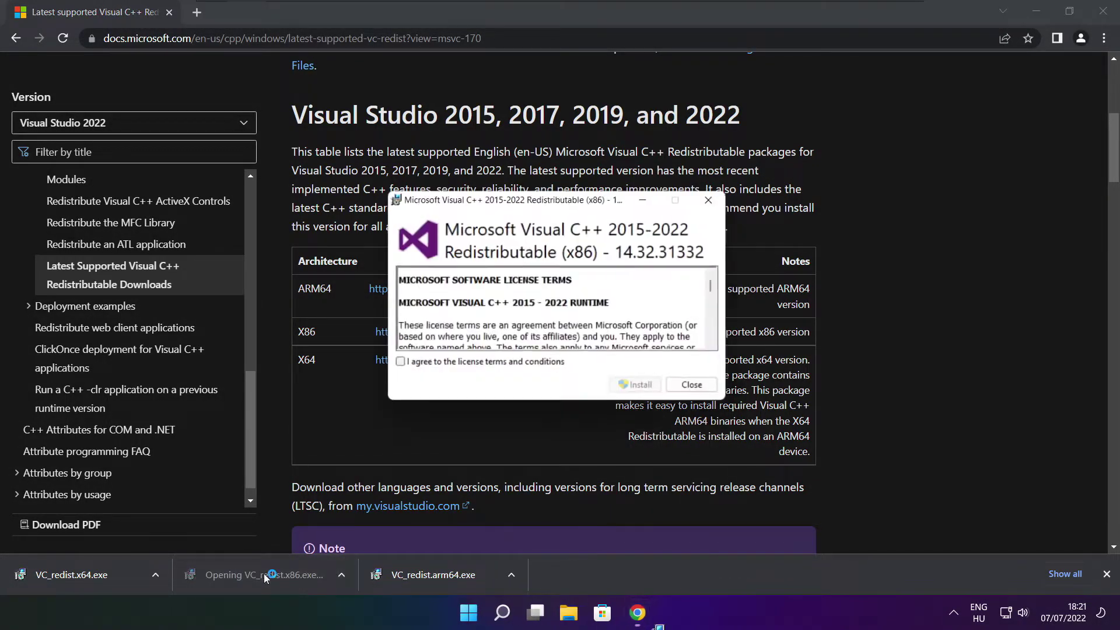
{"action": "left_click_drag", "start_coordinate": [718, 291], "coordinate": [718, 341]}
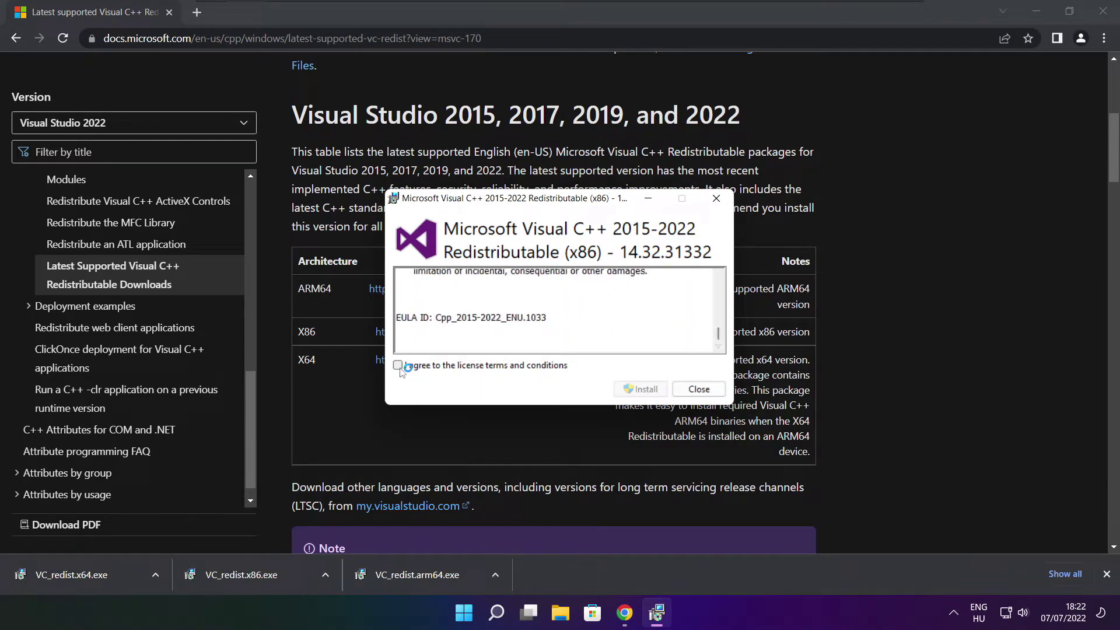
{"action": "left_click", "coordinate": [397, 365]}
{"action": "left_click", "coordinate": [640, 389]}
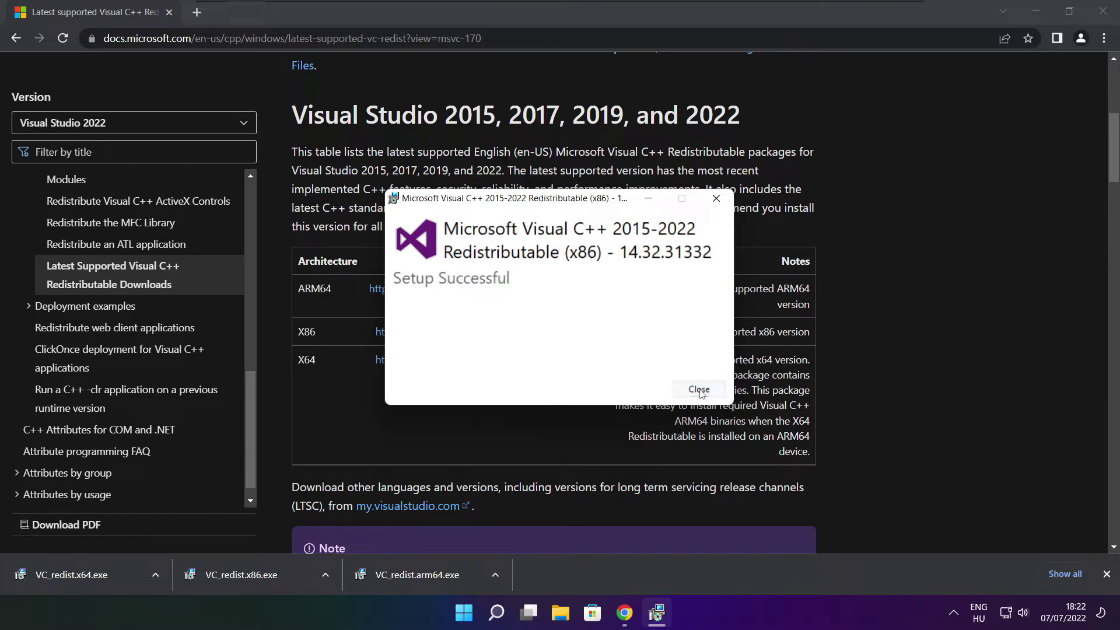
{"action": "left_click", "coordinate": [698, 389]}
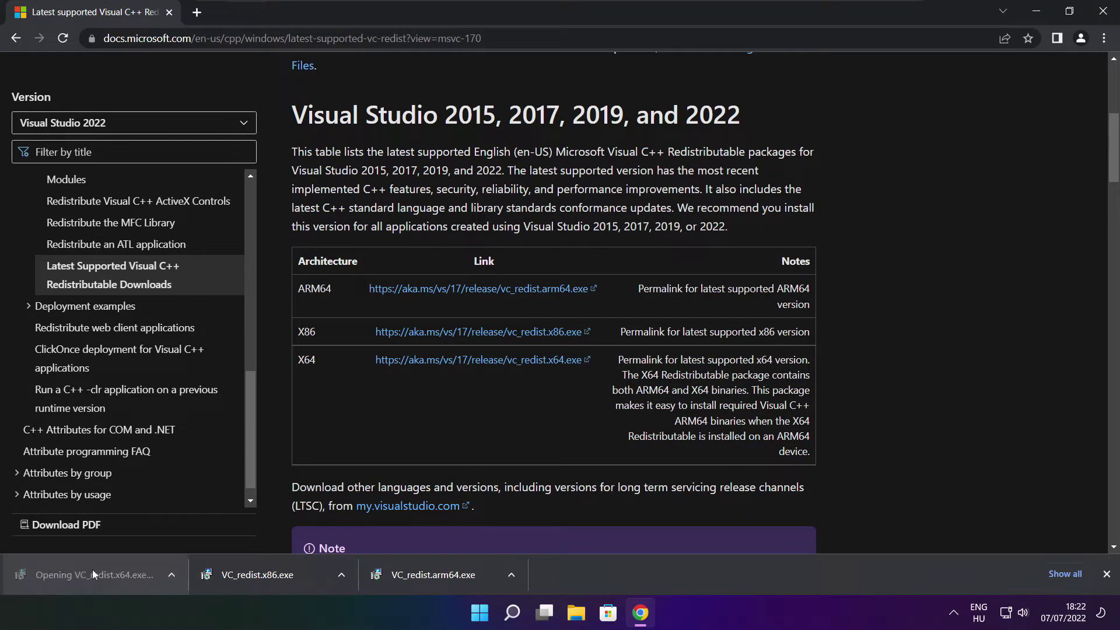
Install the x64 Visual C++ 2015-2022 Redistributable from VC_redist.x64.exe, then close Chrome.
{"action": "left_click", "coordinate": [96, 576]}
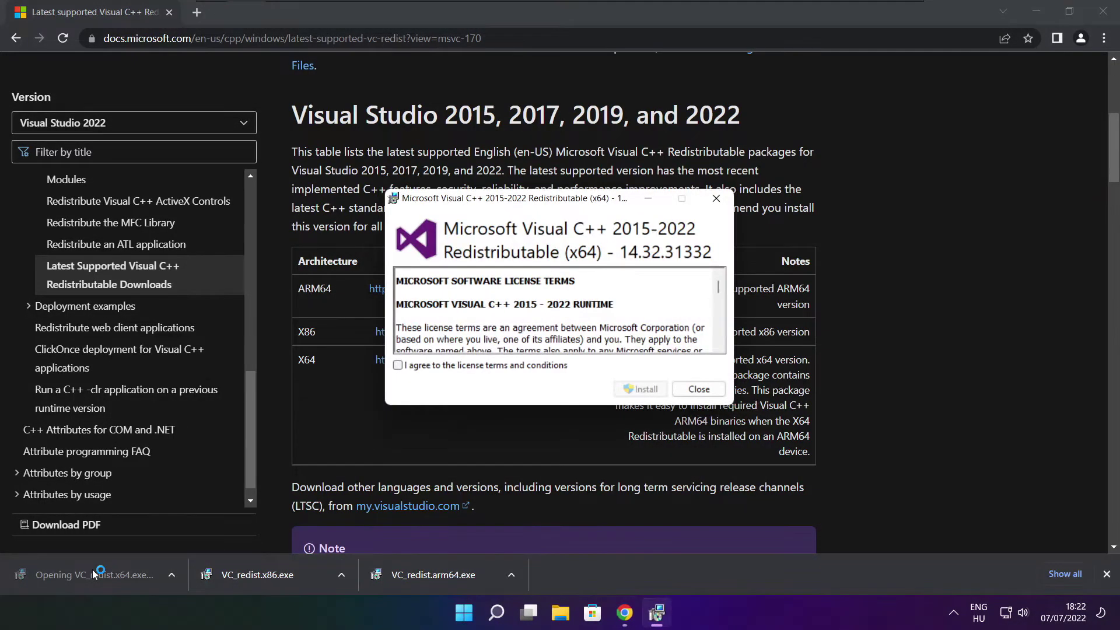
{"action": "left_click_drag", "start_coordinate": [718, 287], "coordinate": [718, 341]}
{"action": "left_click", "coordinate": [398, 365]}
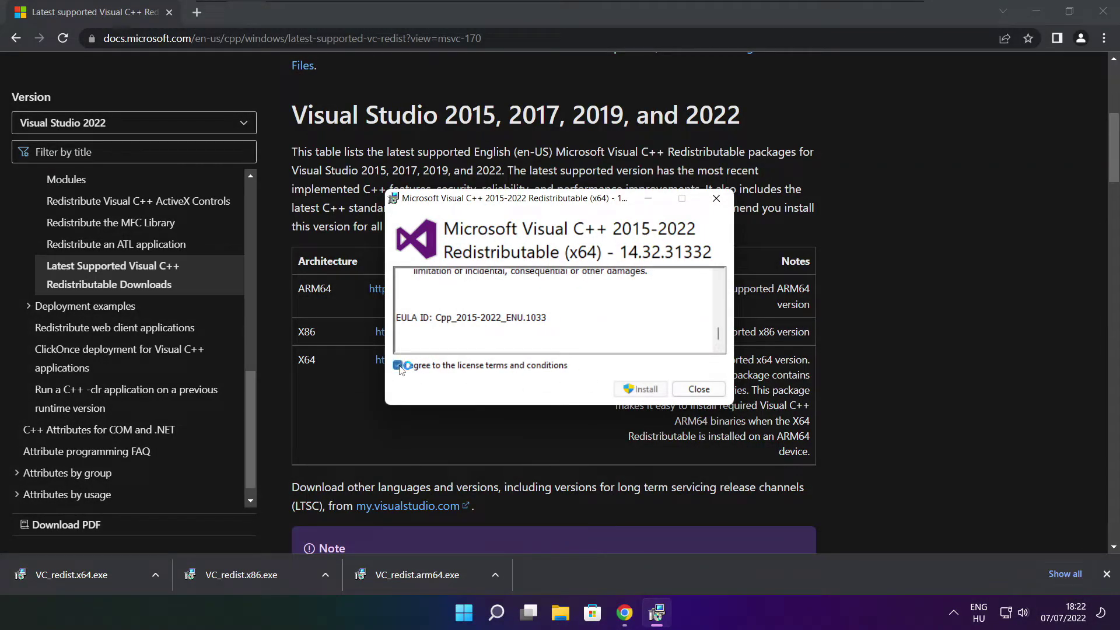
{"action": "left_click", "coordinate": [643, 389]}
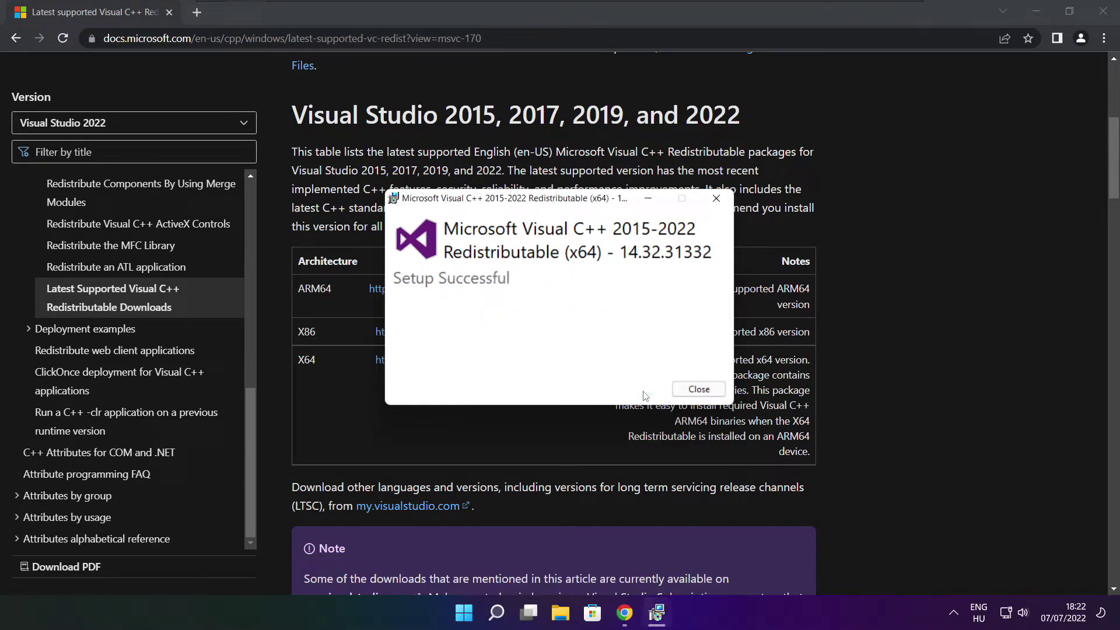
{"action": "left_click", "coordinate": [699, 390]}
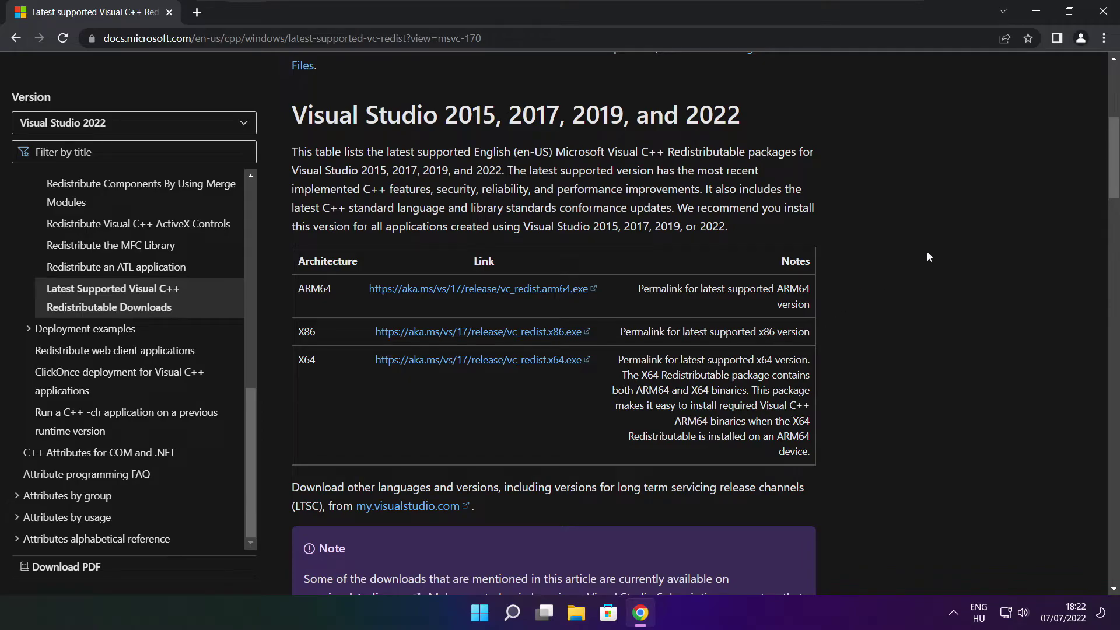
{"action": "left_click", "coordinate": [1104, 13]}
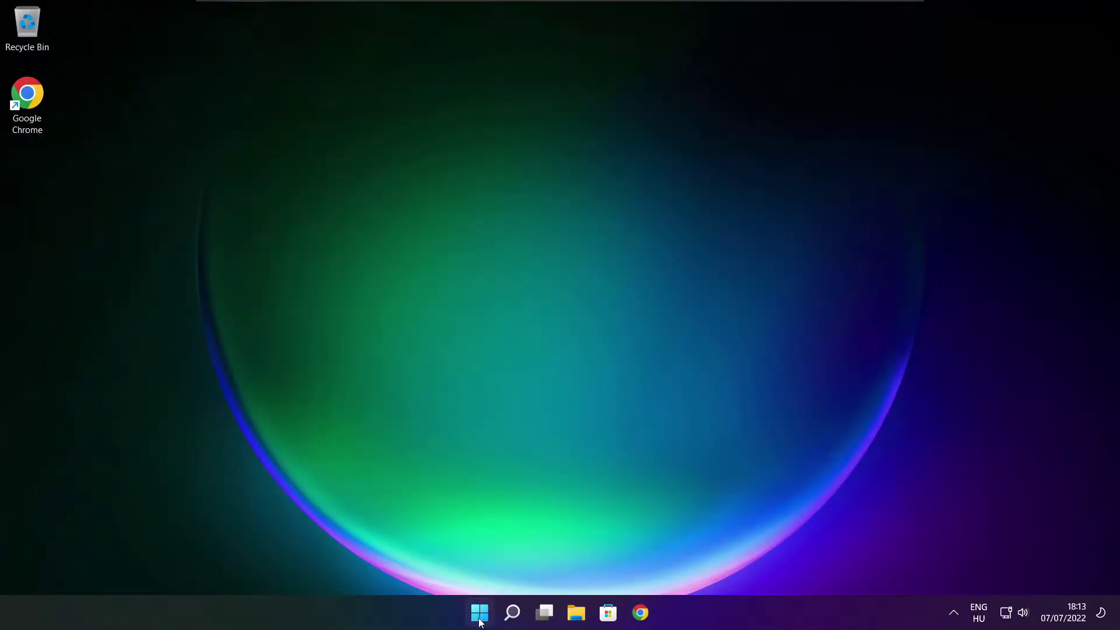
Launch Task Manager from the Start button's right-click menu.
{"action": "right_click", "coordinate": [482, 615]}
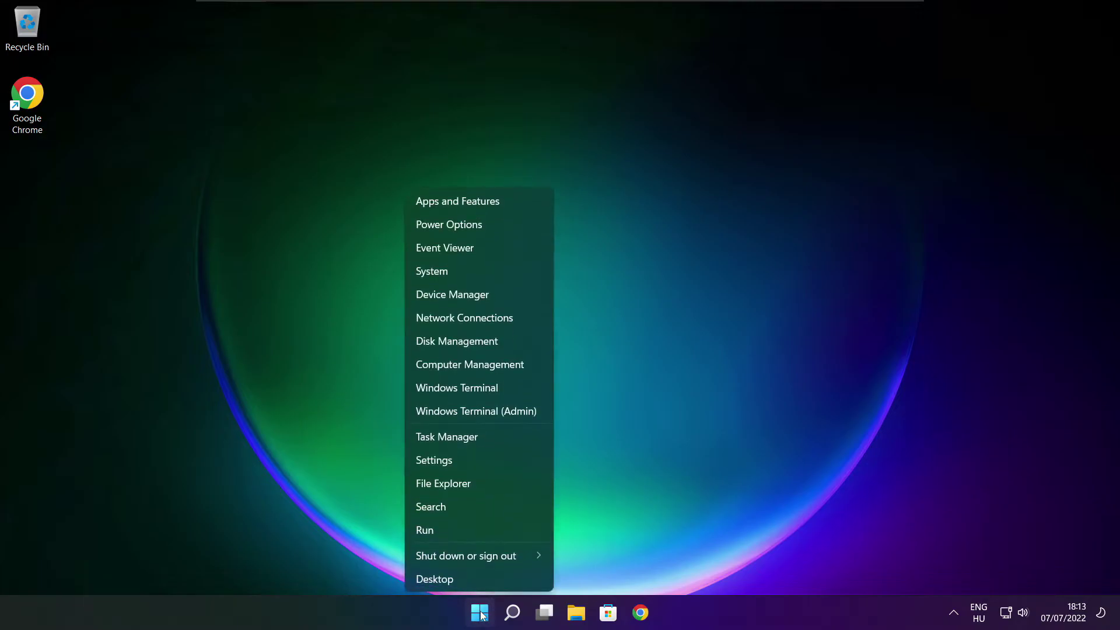
{"action": "left_click", "coordinate": [482, 438]}
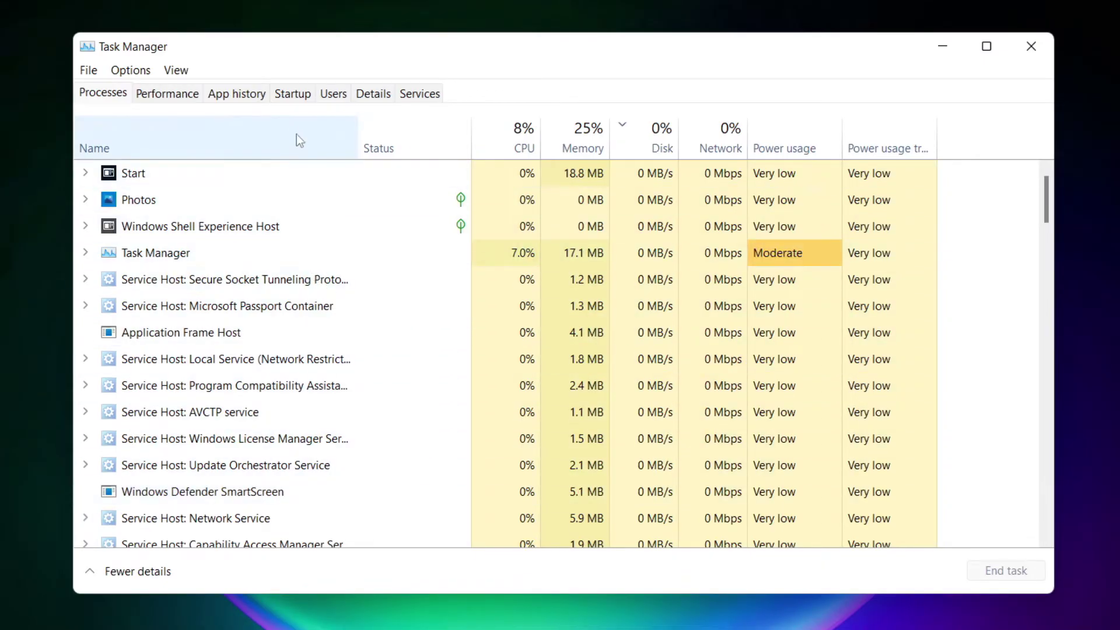
Disable Cortana, Microsoft Edge, Microsoft Teams and Terminal on the Startup tab, then close Task Manager.
{"action": "left_click", "coordinate": [292, 98]}
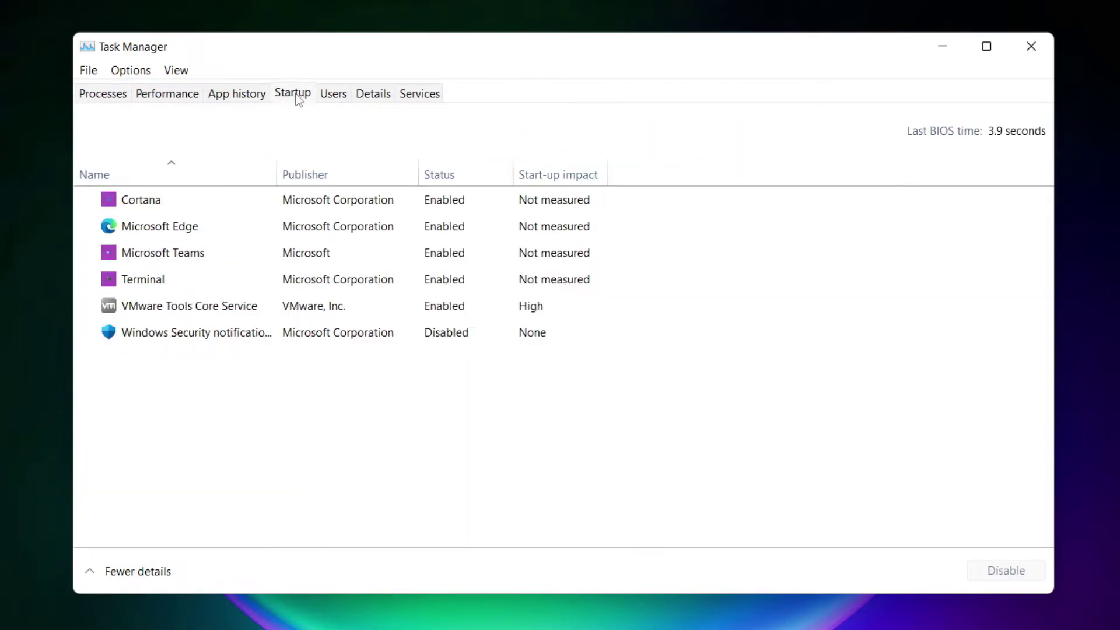
{"action": "left_click", "coordinate": [351, 204]}
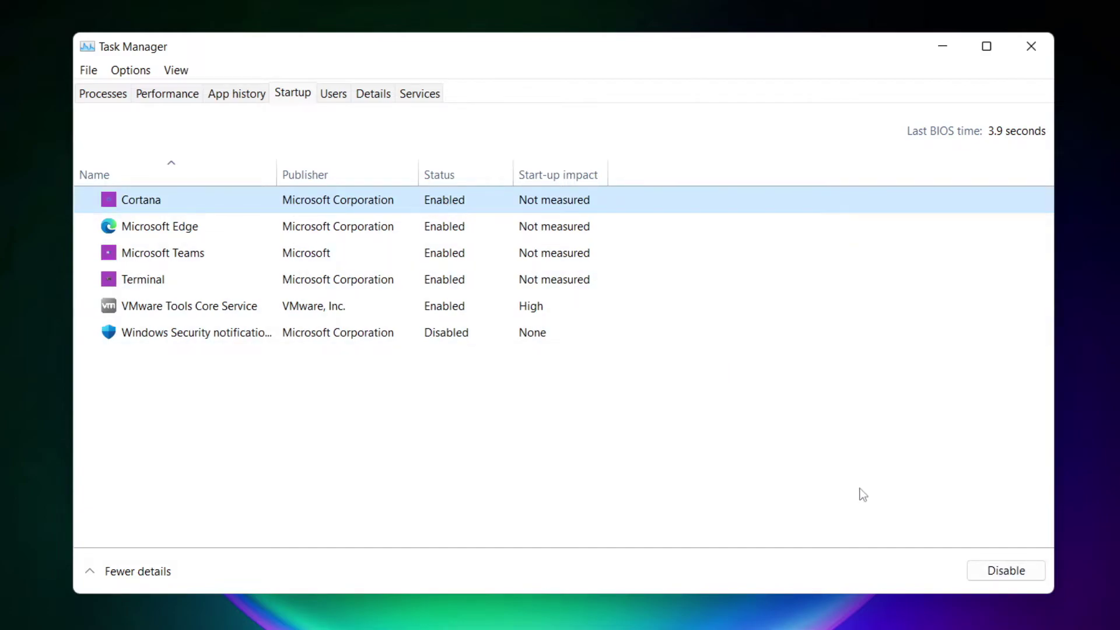
{"action": "left_click", "coordinate": [1005, 571]}
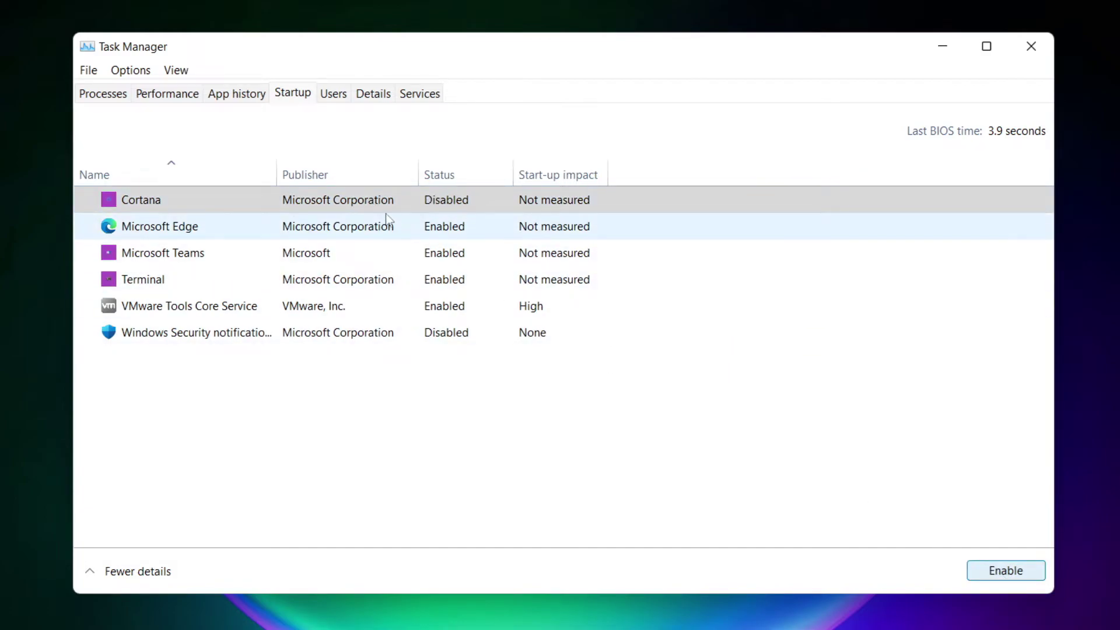
{"action": "left_click", "coordinate": [257, 230]}
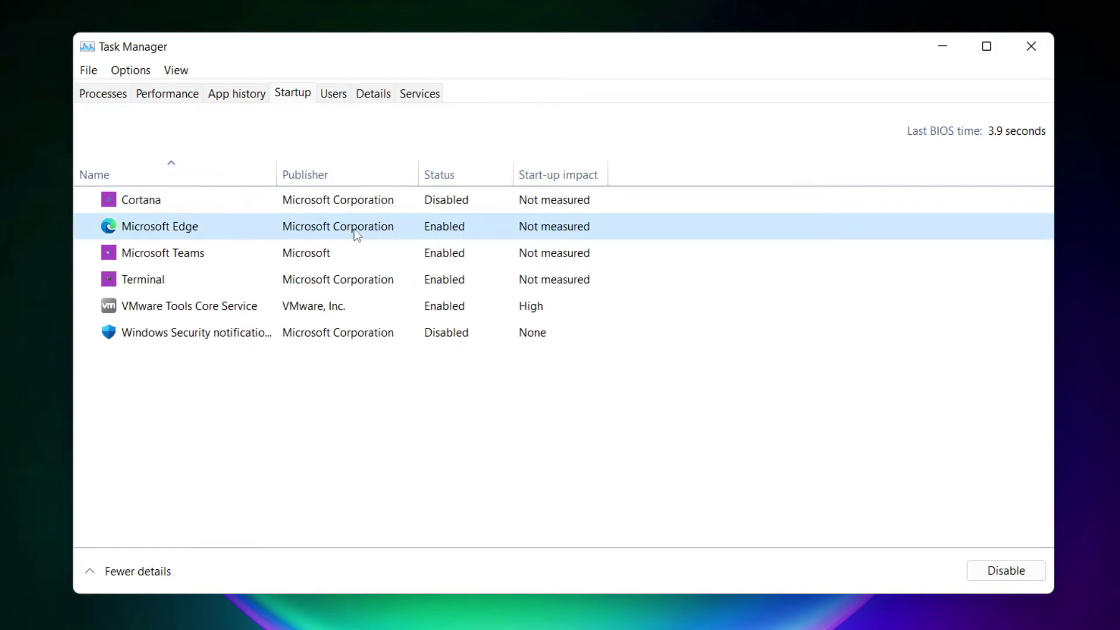
{"action": "left_click", "coordinate": [1008, 577]}
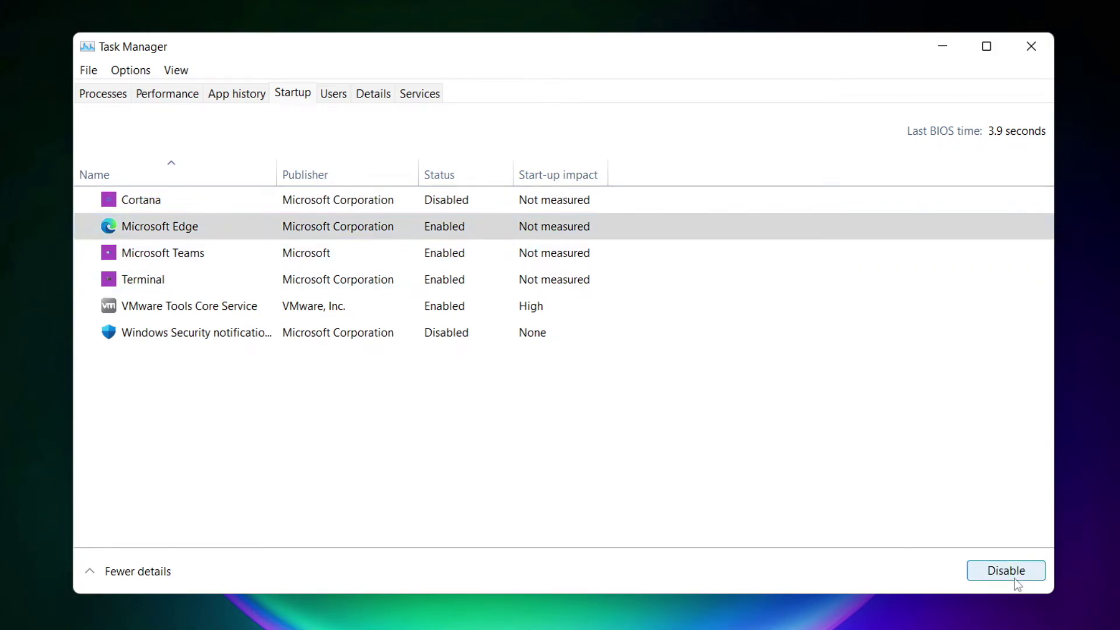
{"action": "left_click", "coordinate": [464, 260]}
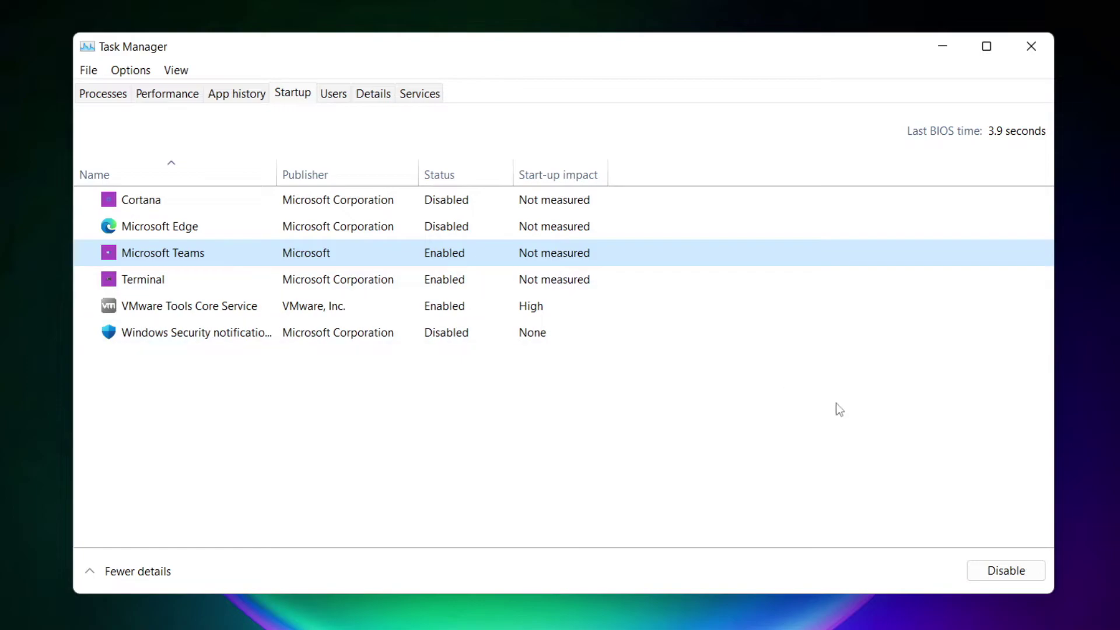
{"action": "left_click", "coordinate": [1015, 574]}
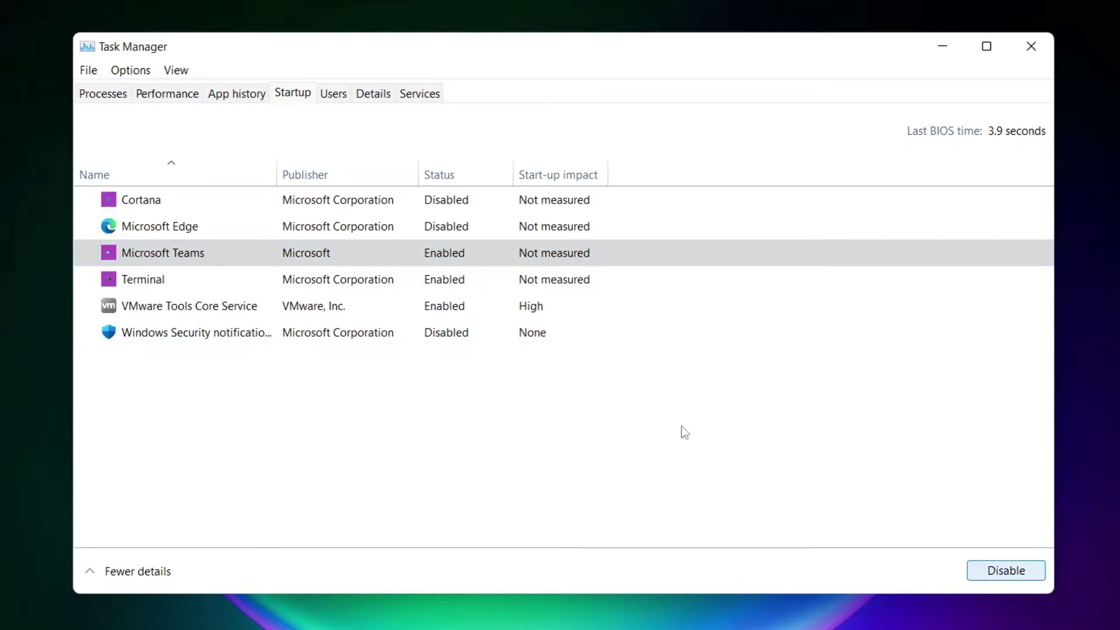
{"action": "left_click", "coordinate": [372, 285]}
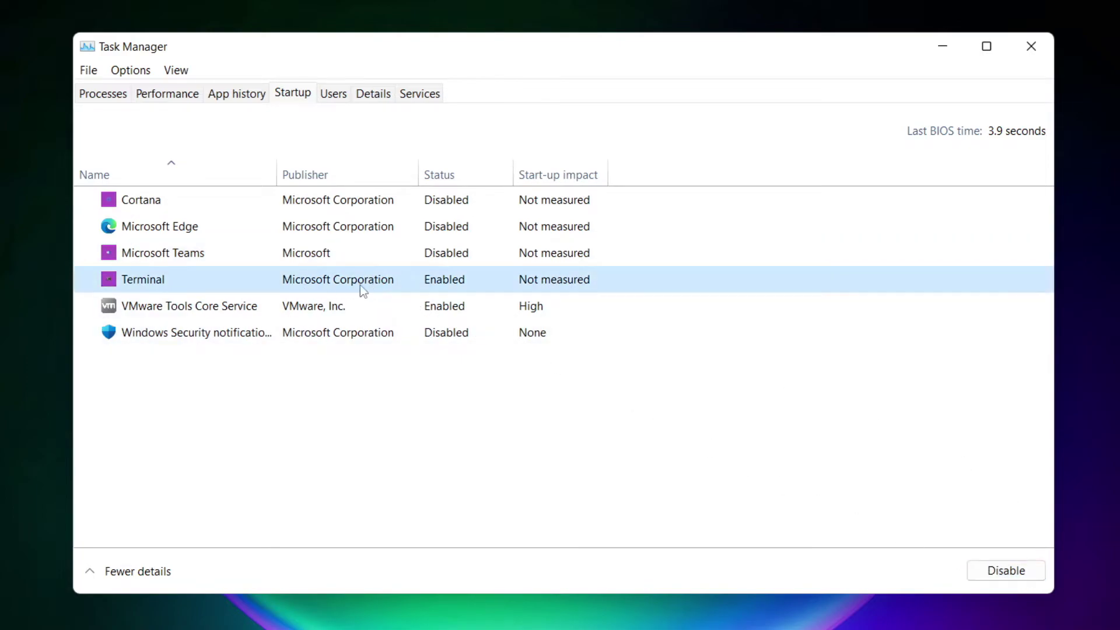
{"action": "left_click", "coordinate": [1023, 576]}
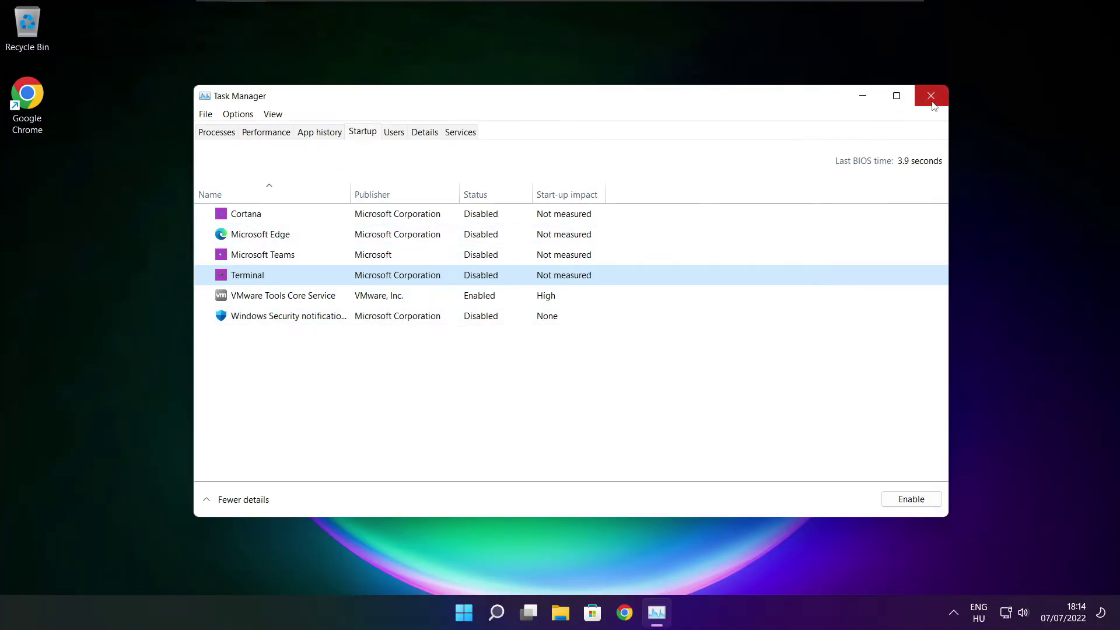
{"action": "left_click", "coordinate": [930, 98]}
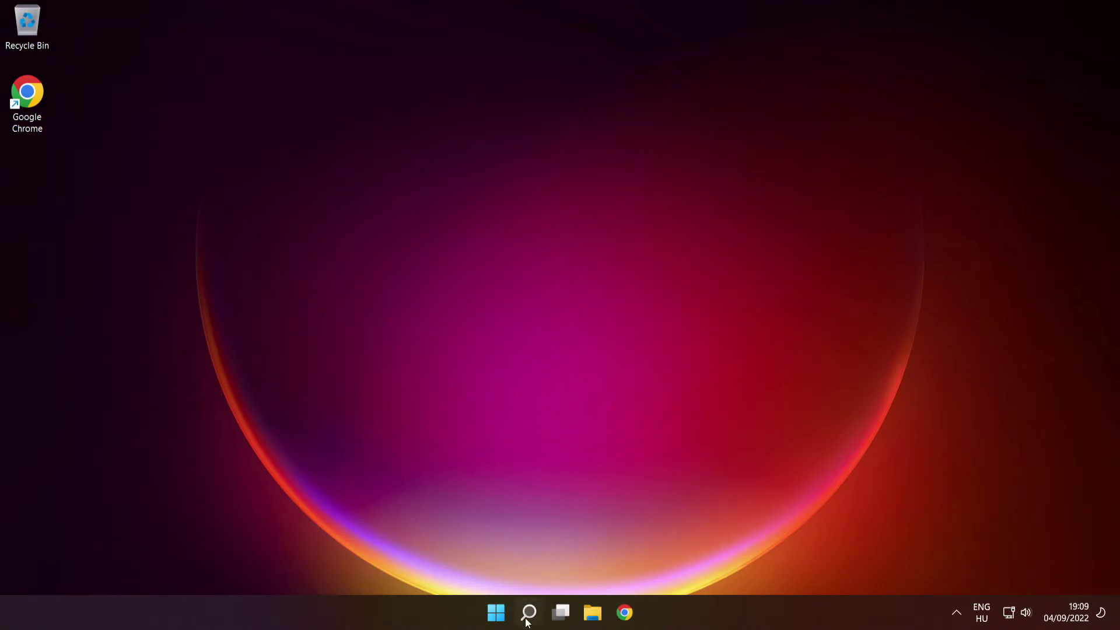
Search 'cmd', run Command Prompt as administrator, and center its window.
{"action": "mouse_move", "coordinate": [523, 623]}
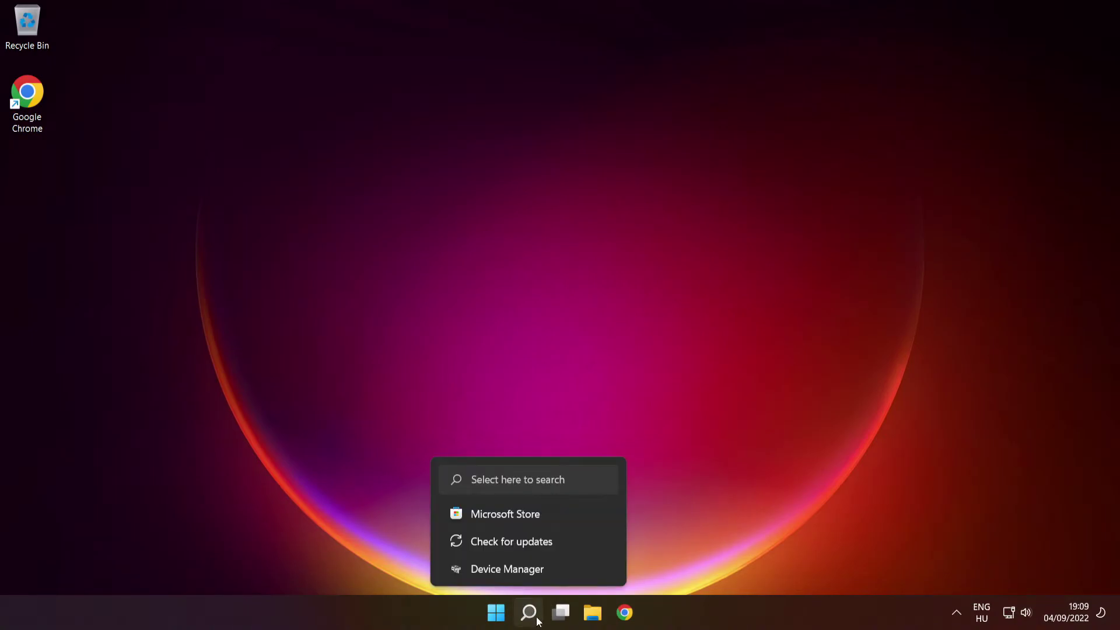
{"action": "left_click", "coordinate": [530, 614]}
{"action": "type", "text": "cmd"}
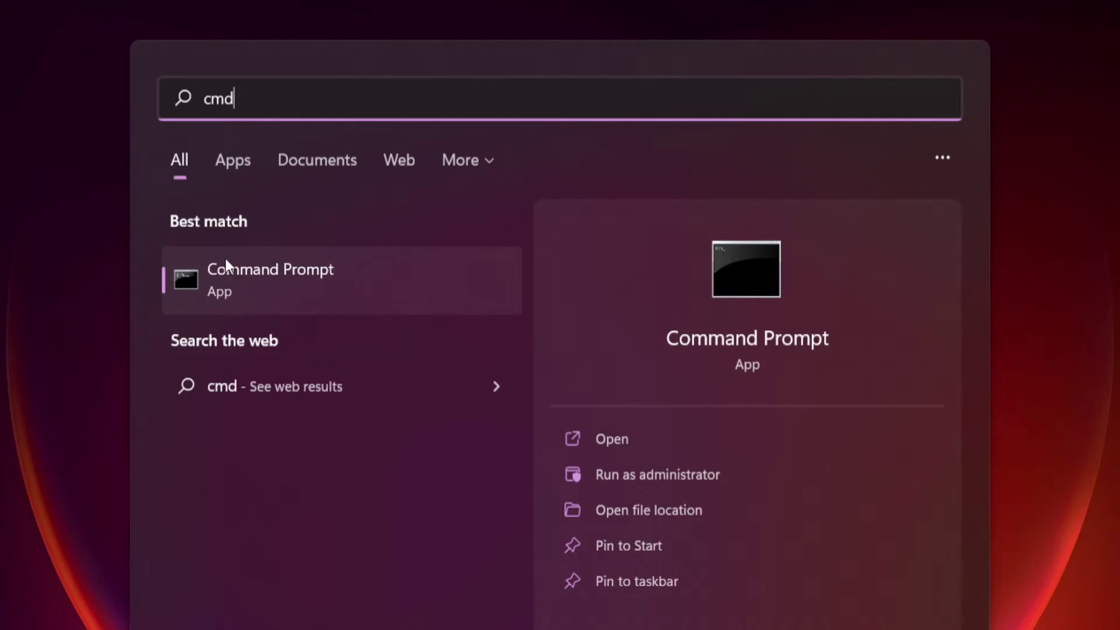
{"action": "right_click", "coordinate": [411, 278]}
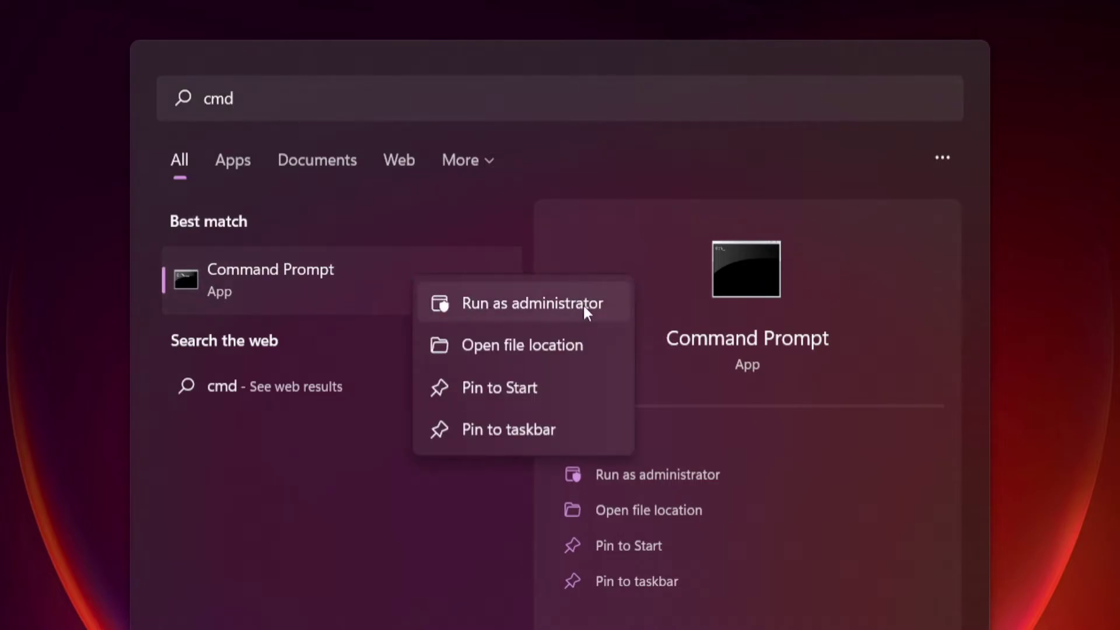
{"action": "left_click", "coordinate": [531, 303]}
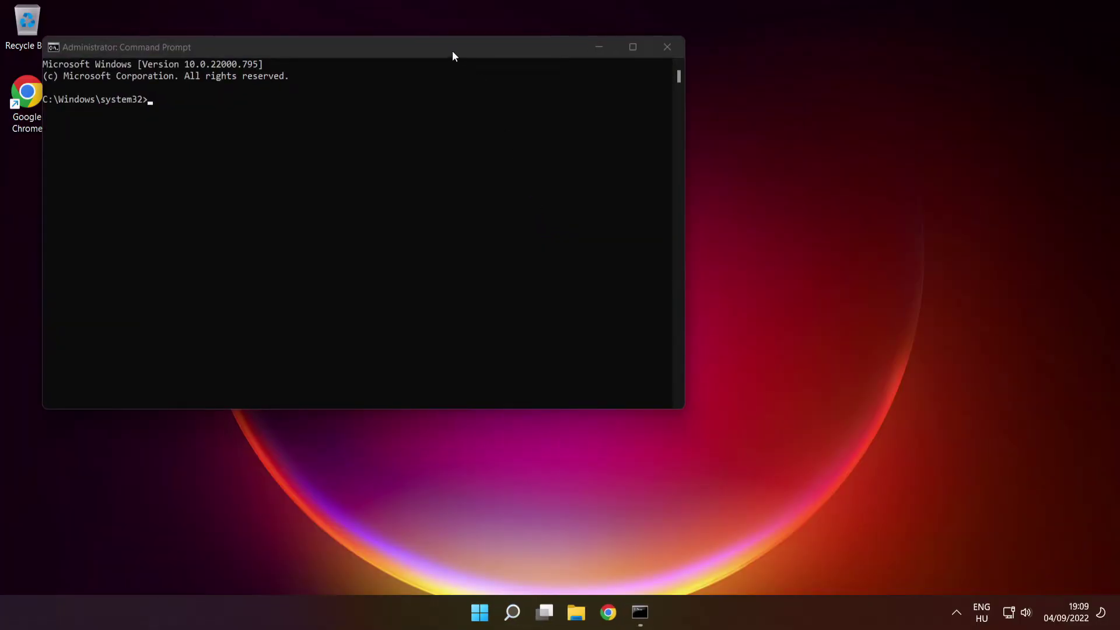
{"action": "left_click_drag", "start_coordinate": [452, 52], "coordinate": [646, 143]}
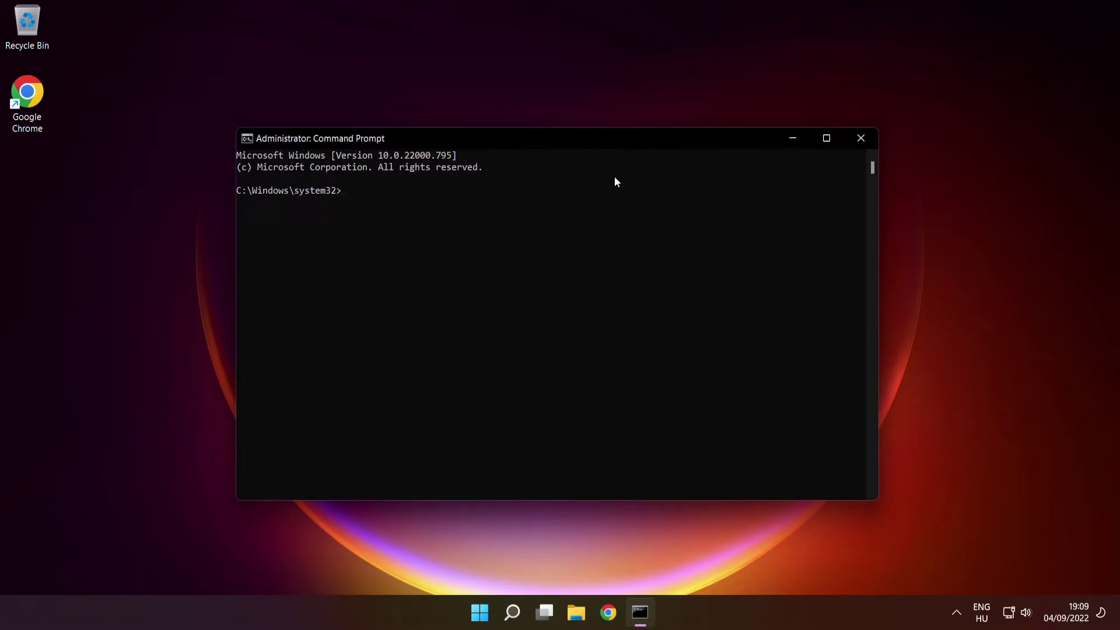
Run sfc /scannow in the administrator Command Prompt until verification reaches 100%.
{"action": "type", "text": "sfc /scannow"}
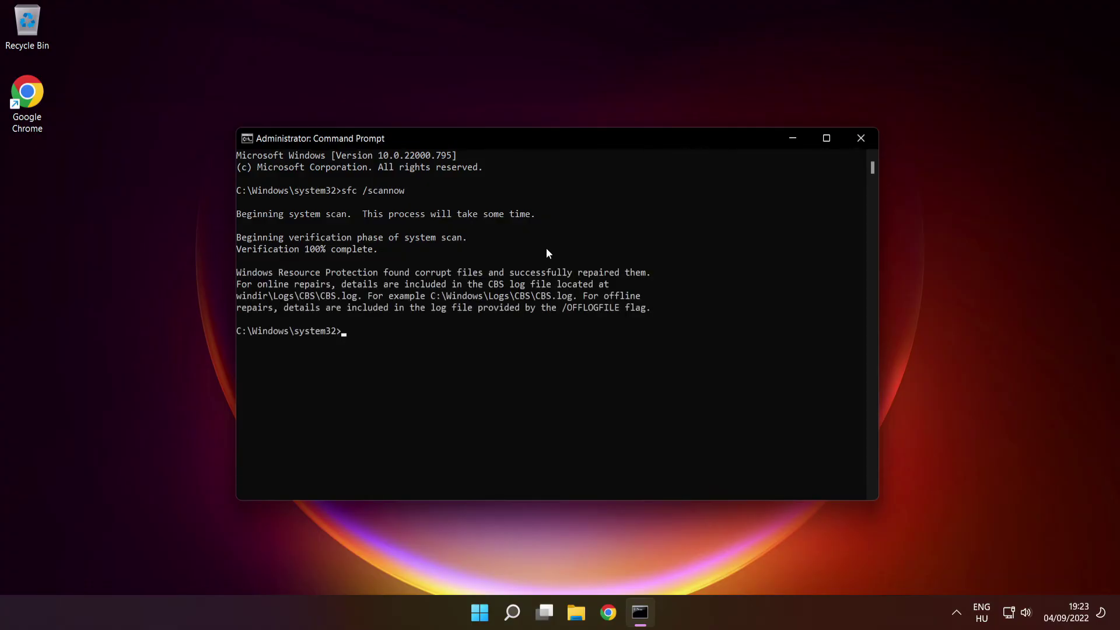
Close Command Prompt and bring up the Start menu power options to restart.
{"action": "left_click", "coordinate": [861, 140]}
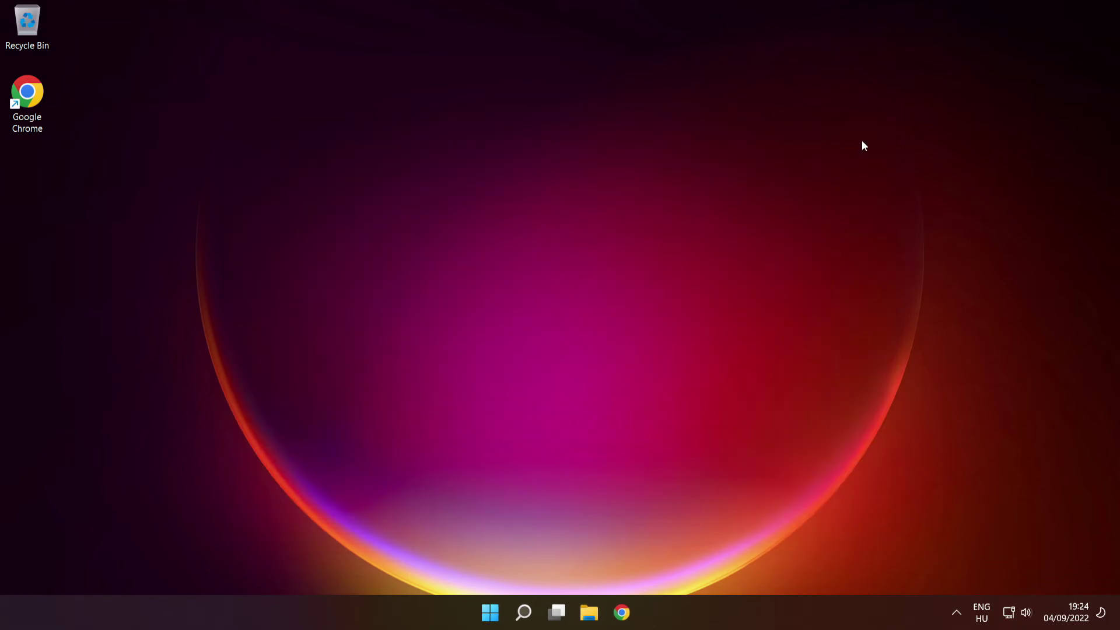
{"action": "left_click", "coordinate": [496, 611]}
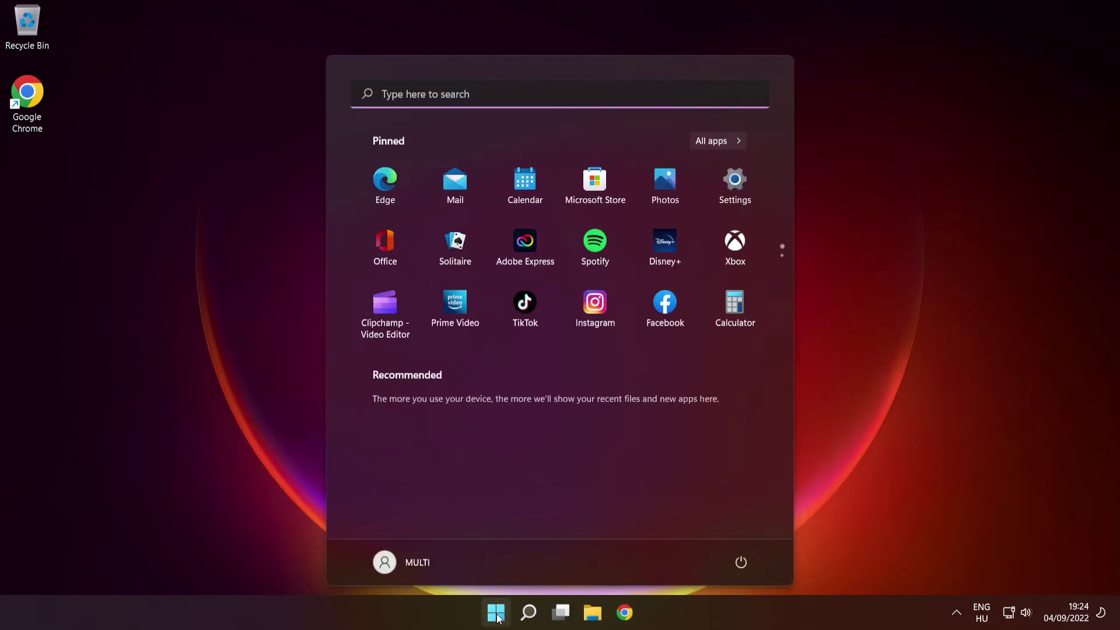
{"action": "left_click", "coordinate": [741, 562]}
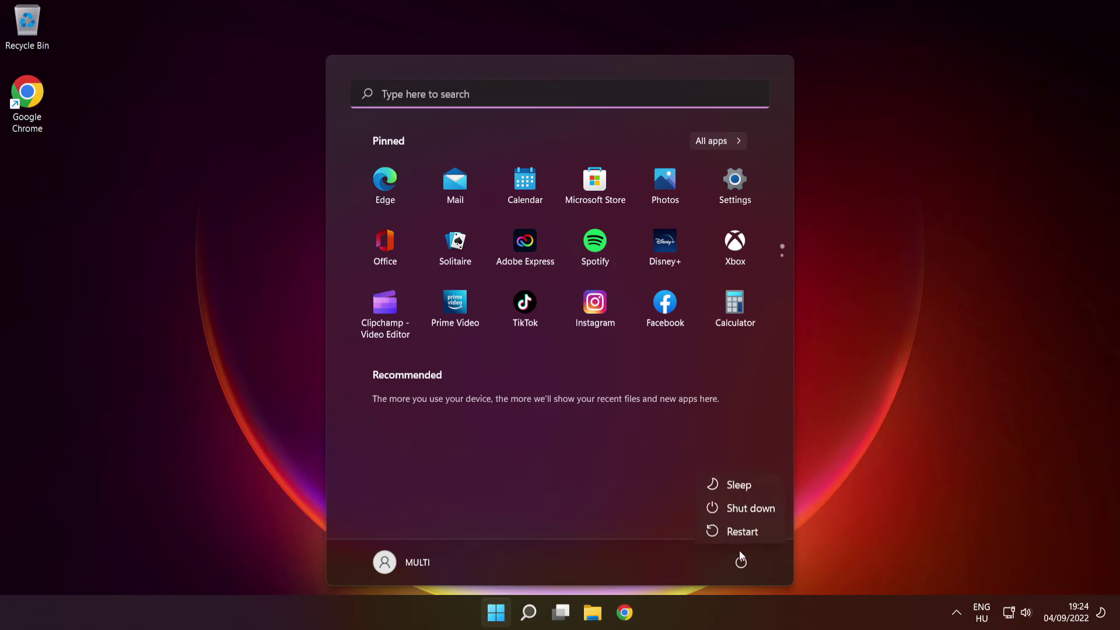